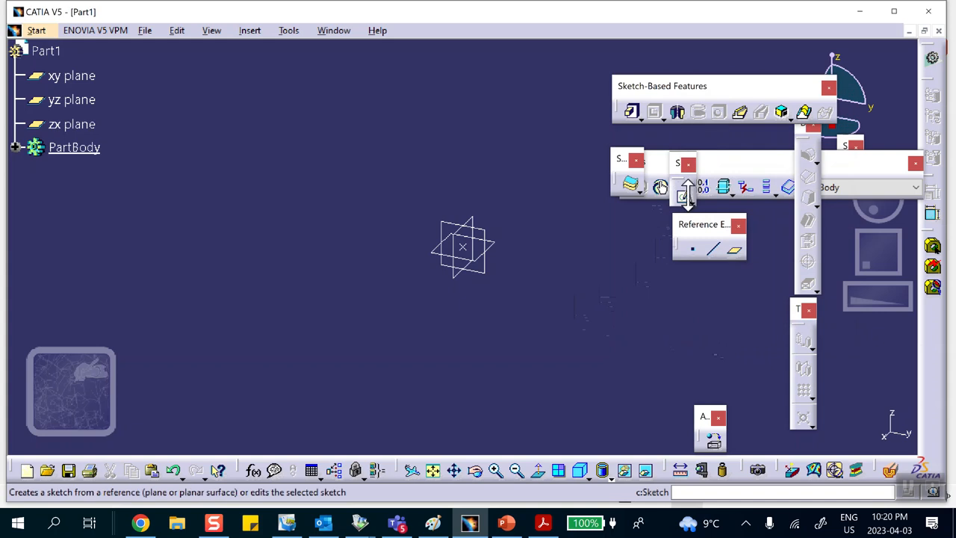
# - Create a reference point by coordinates at X = 0, Y = 20 in, Z = 0
pyautogui.click(692, 249)
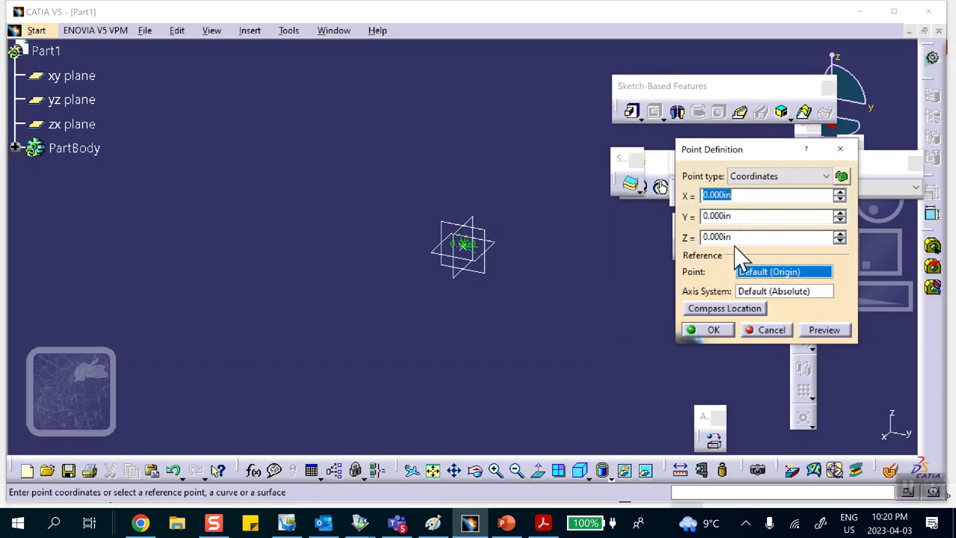
pyautogui.click(743, 215)
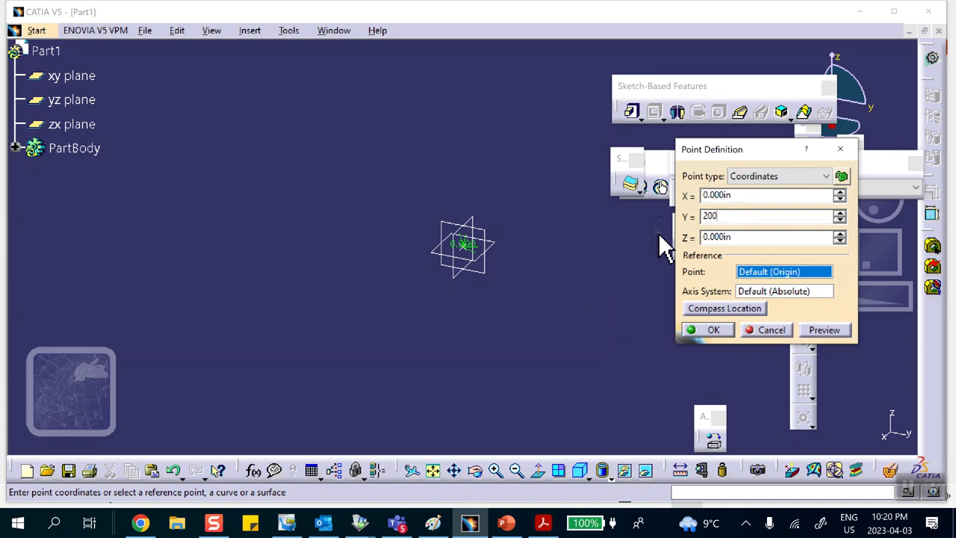
pyautogui.write('20')
pyautogui.click(713, 330)
pyautogui.moveTo(606, 282); pyautogui.dragTo(356, 306, button='middle')
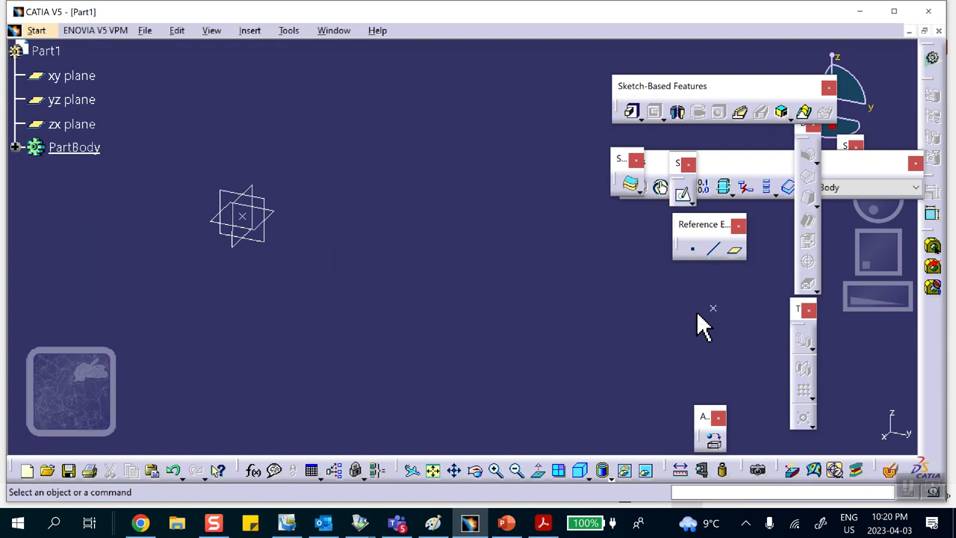
# - Create another reference point by coordinates at X = 5 in, Y = 0, Z = 0, off the beam axis
pyautogui.click(694, 253)
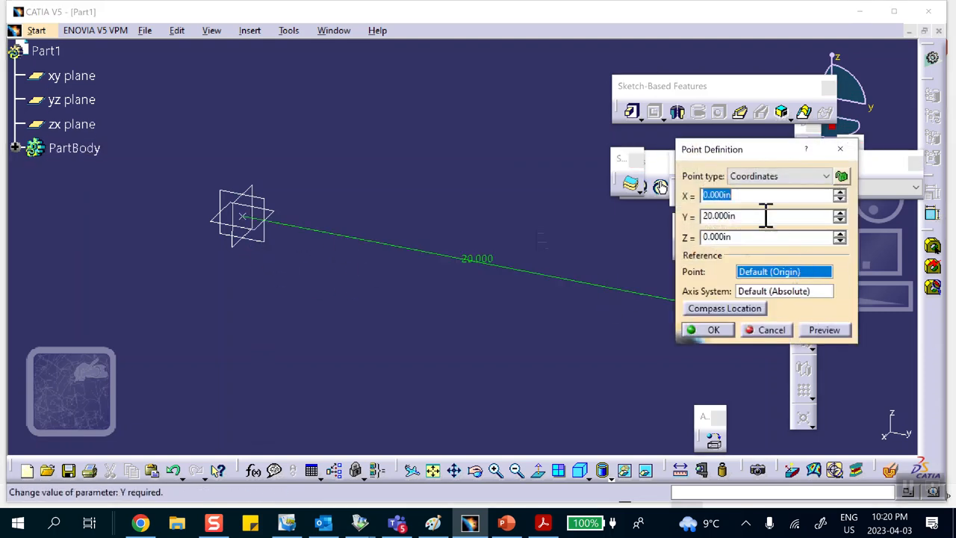
pyautogui.click(748, 216)
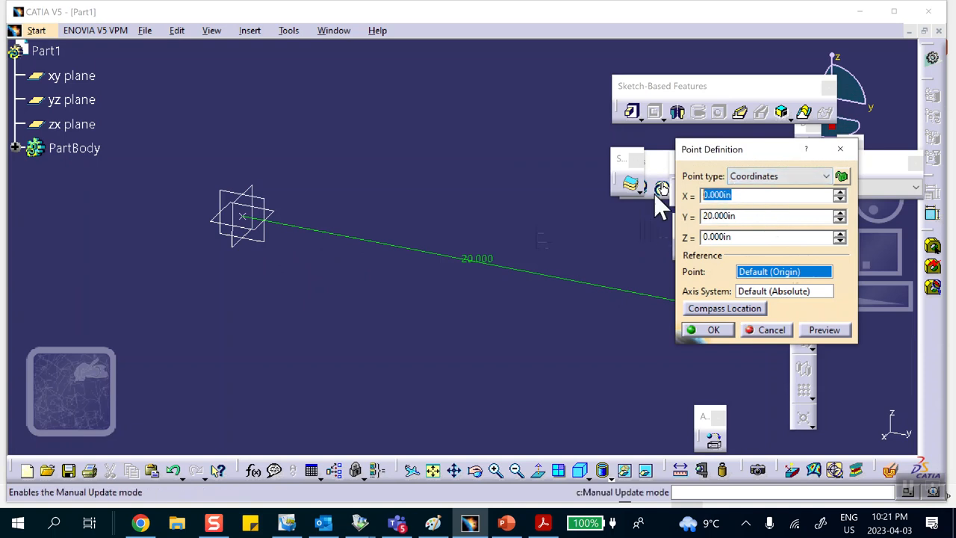
pyautogui.write('5')
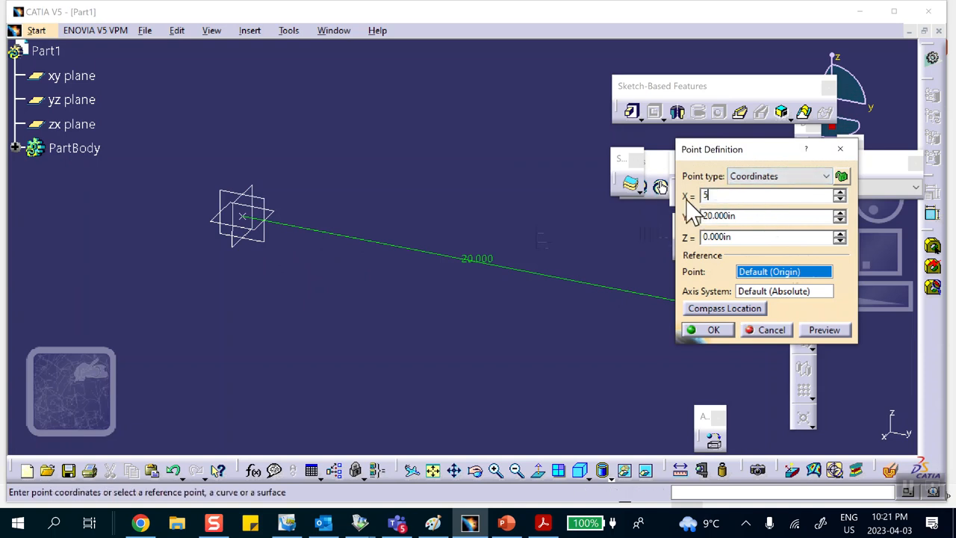
pyautogui.click(742, 215)
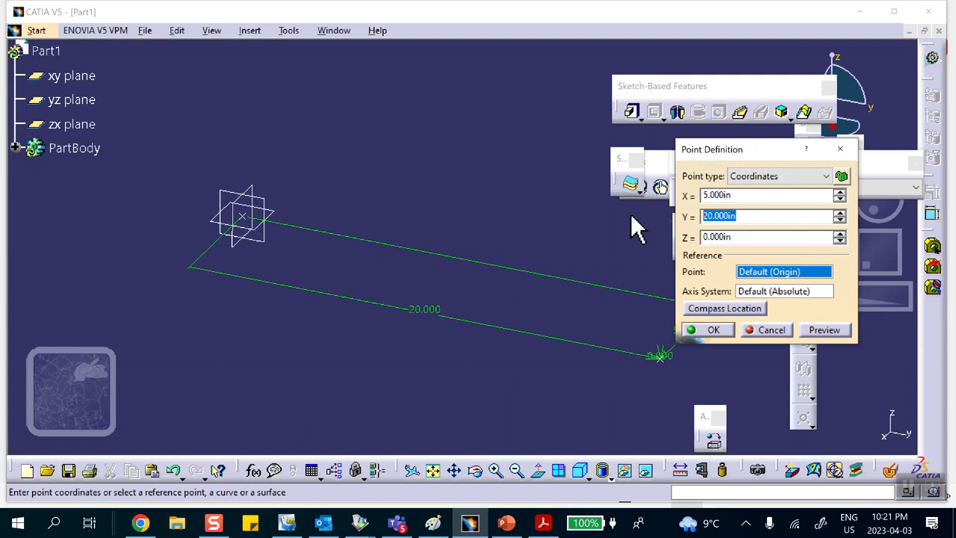
pyautogui.click(712, 331)
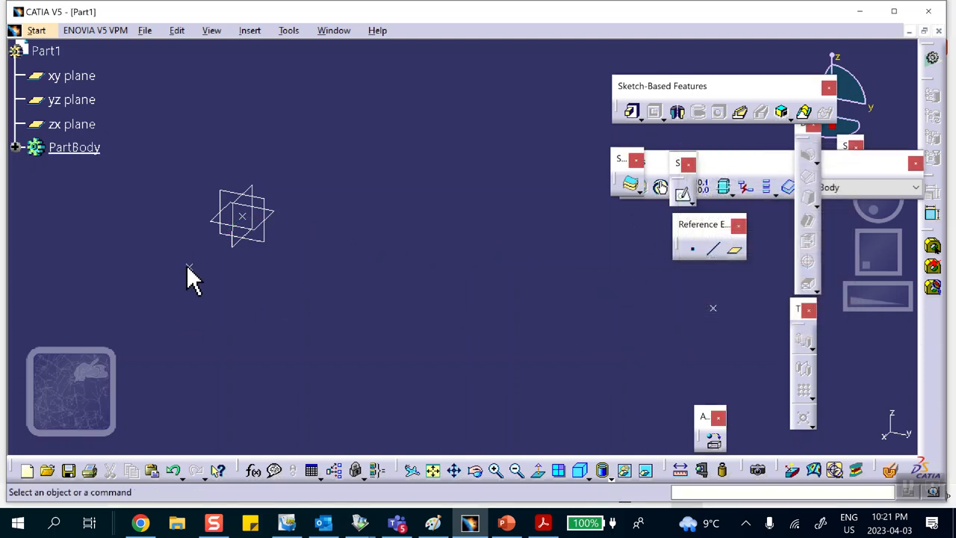
pyautogui.moveTo(516, 353); pyautogui.dragTo(487, 344, button='middle')
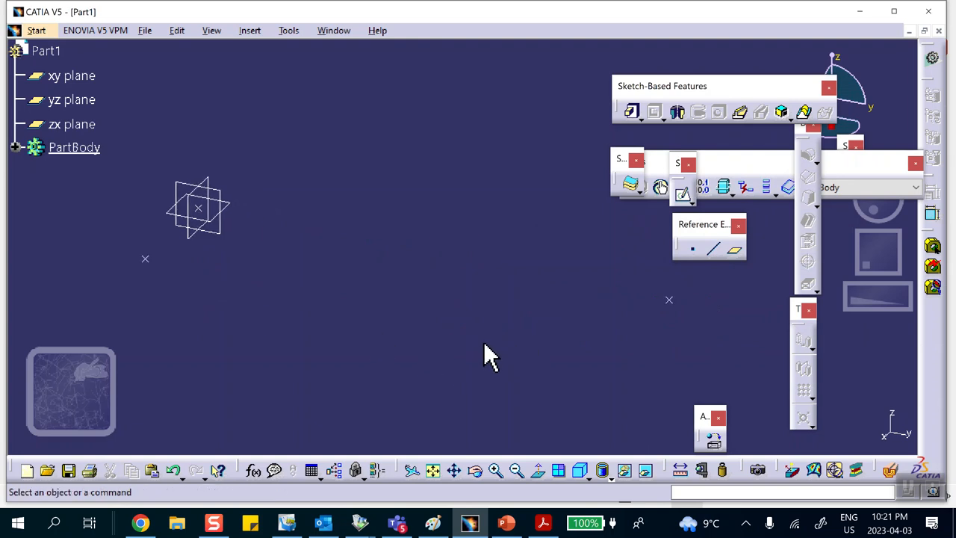
# - Create a point-to-point line from the origin point to the point at Y = 20 in
pyautogui.click(713, 248)
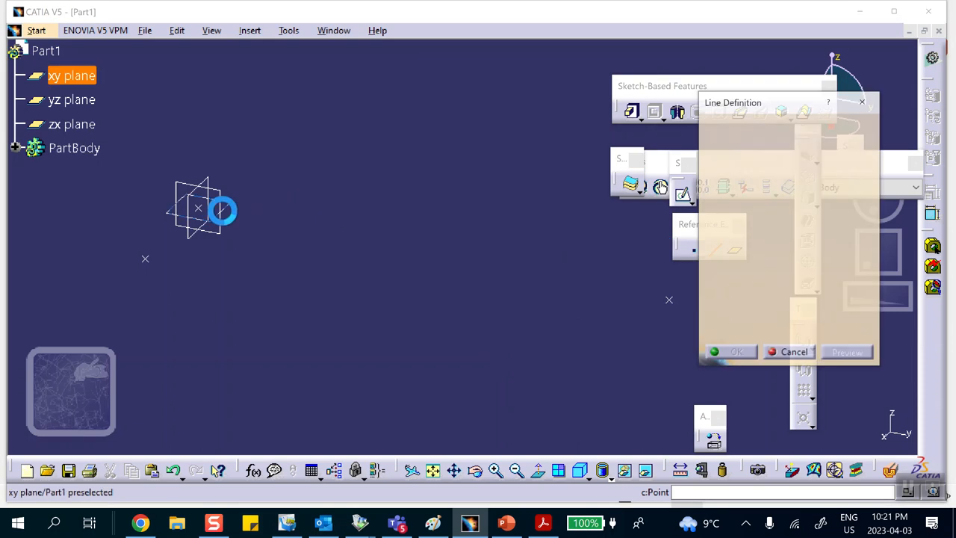
pyautogui.click(198, 207)
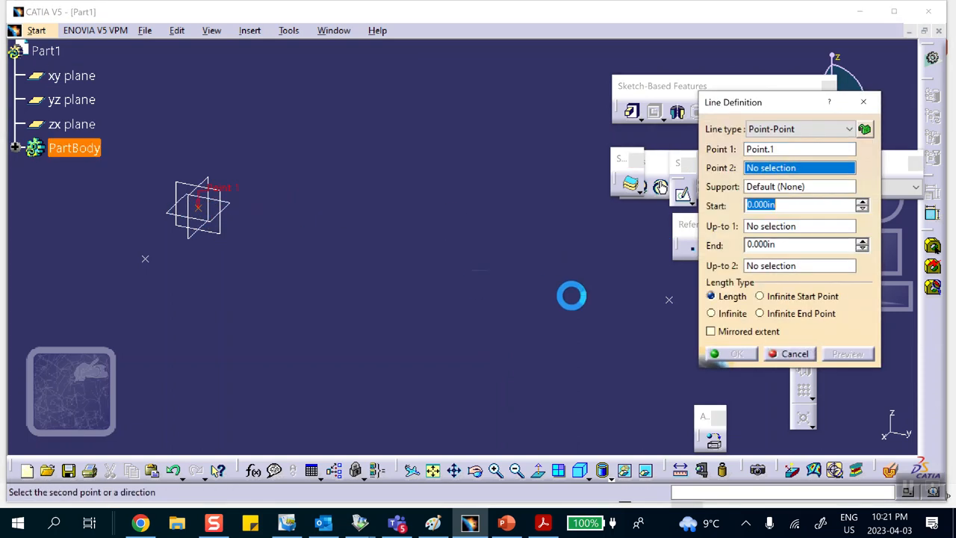
pyautogui.click(670, 300)
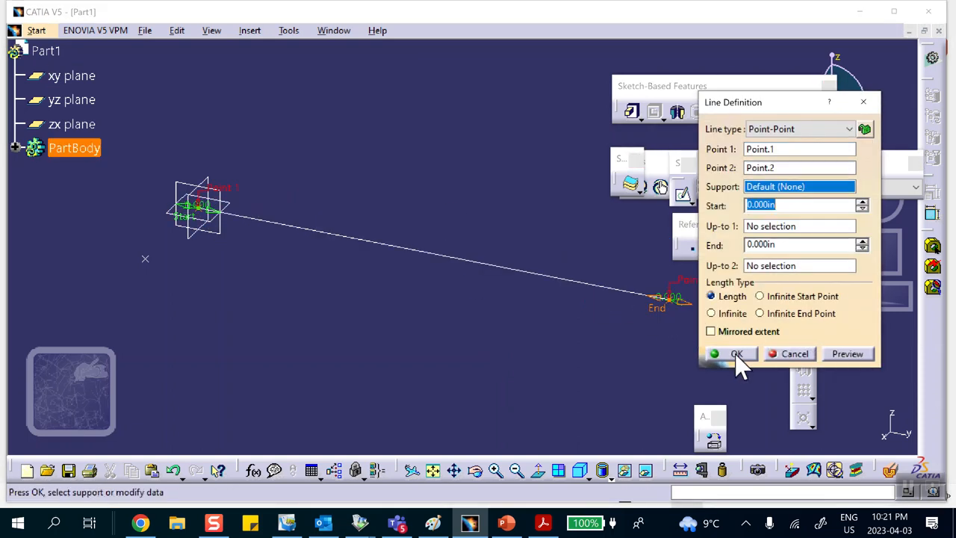
pyautogui.click(736, 354)
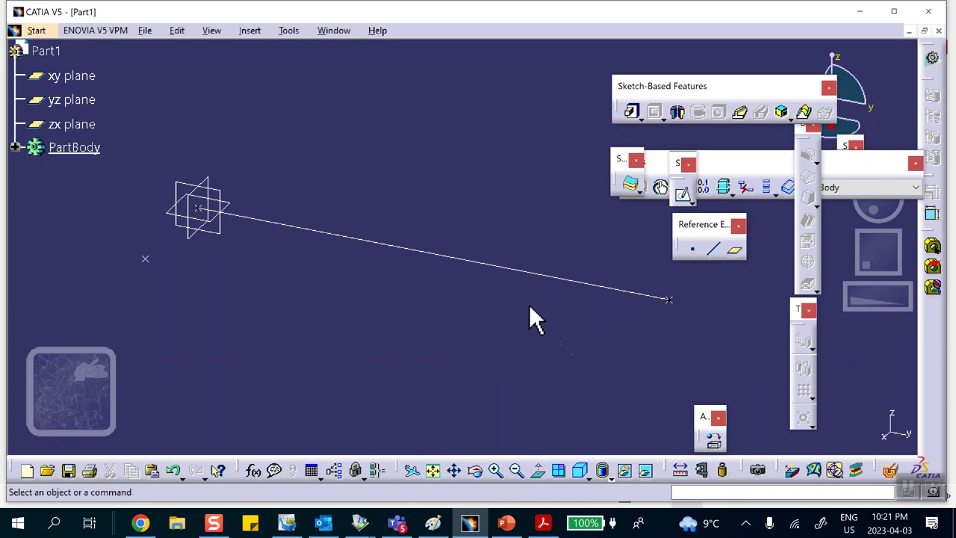
# - Apply the Steel material from the Metal category of the material library to the whole part
pyautogui.click(713, 441)
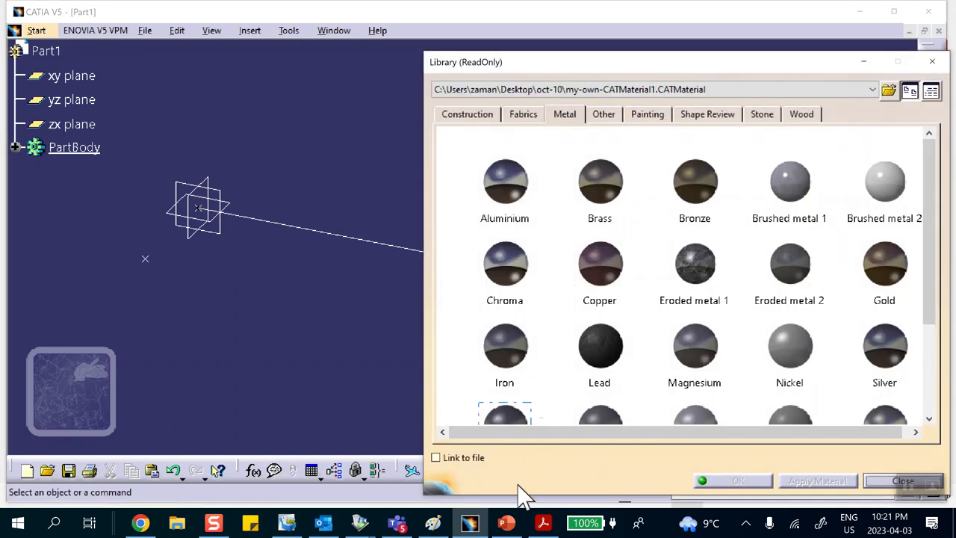
pyautogui.click(506, 522)
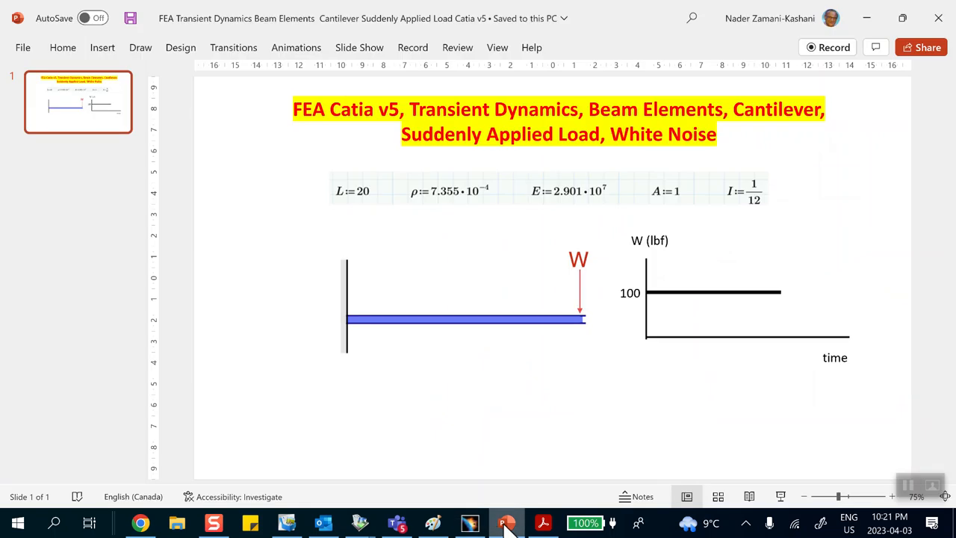
pyautogui.click(506, 524)
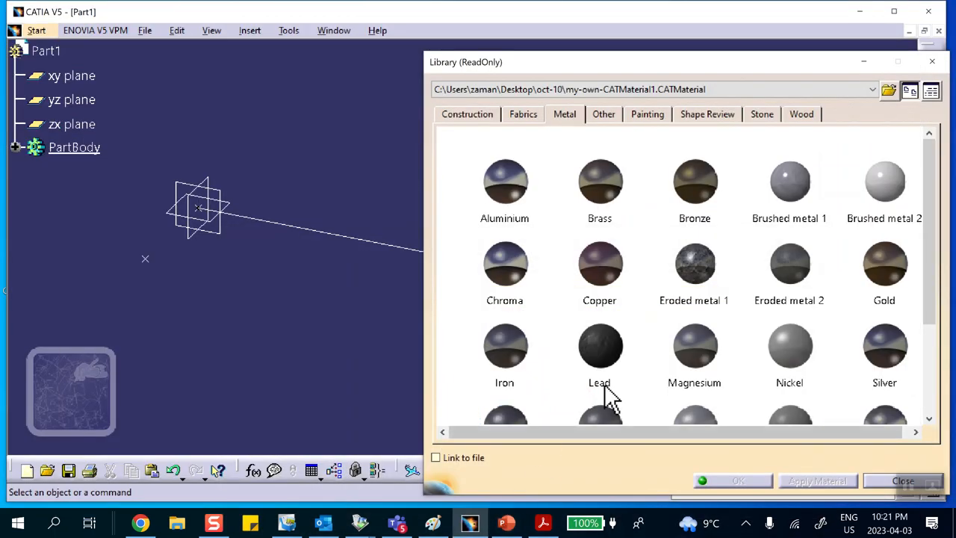
pyautogui.scroll(-3, 528, 214)
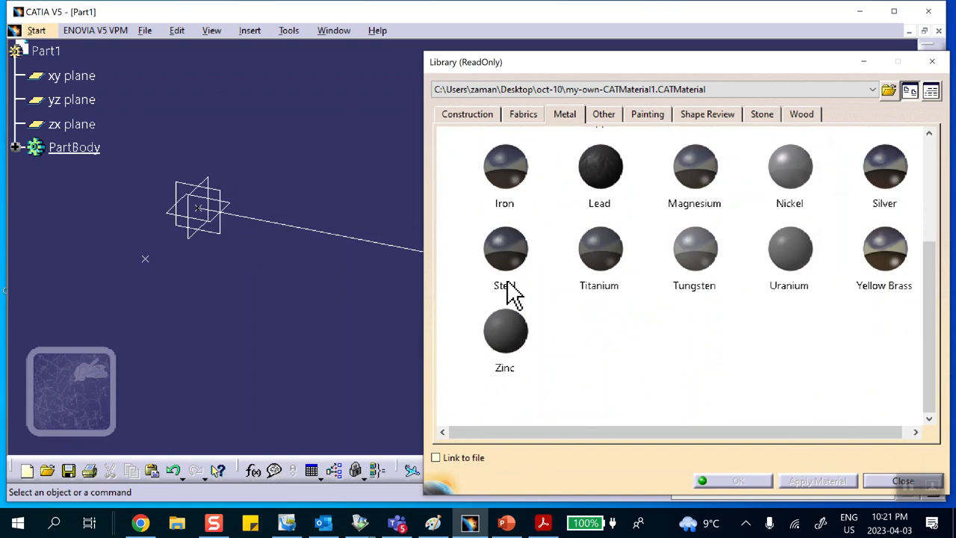
pyautogui.click(515, 263)
pyautogui.click(69, 51)
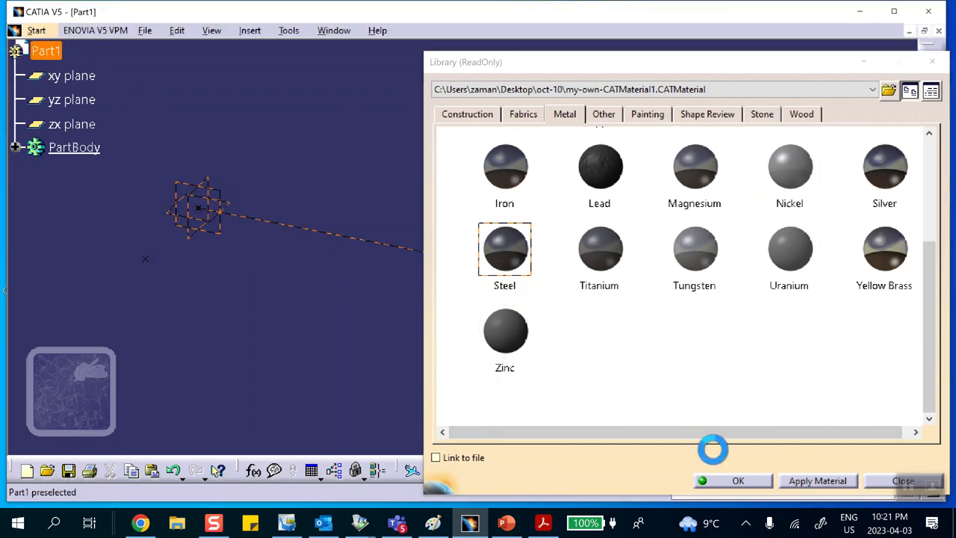
pyautogui.click(728, 483)
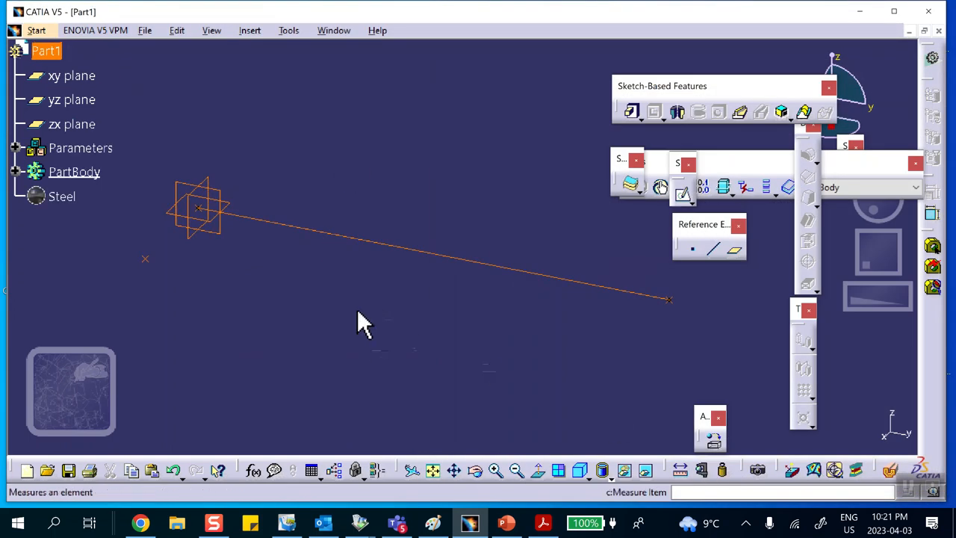
# - Switch to the Generative Structural Analysis workbench and create a Static Analysis case
pyautogui.click(35, 33)
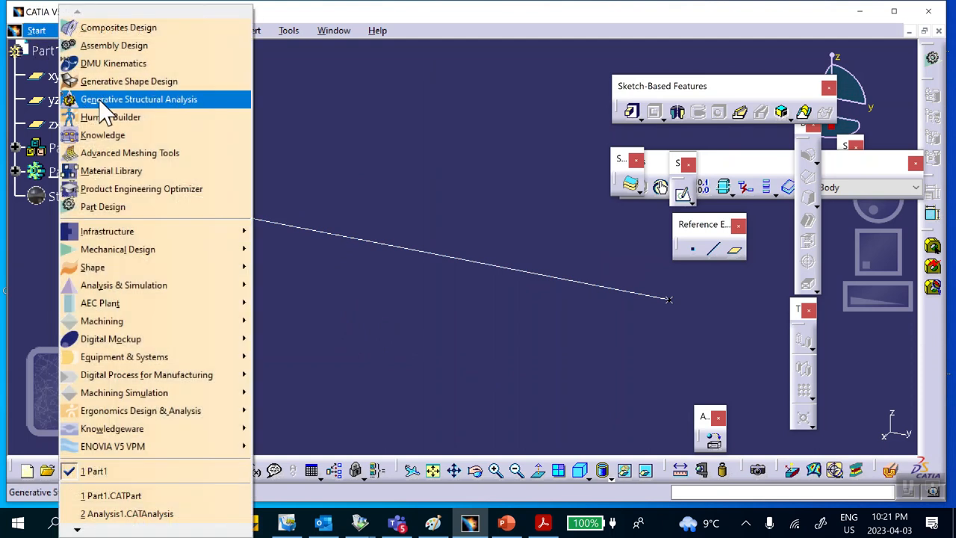
pyautogui.click(104, 103)
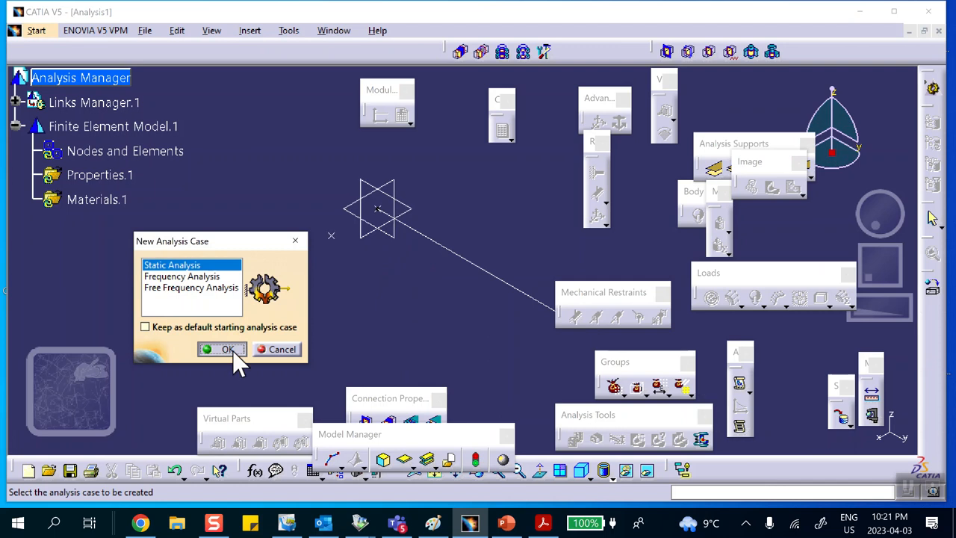
pyautogui.click(221, 349)
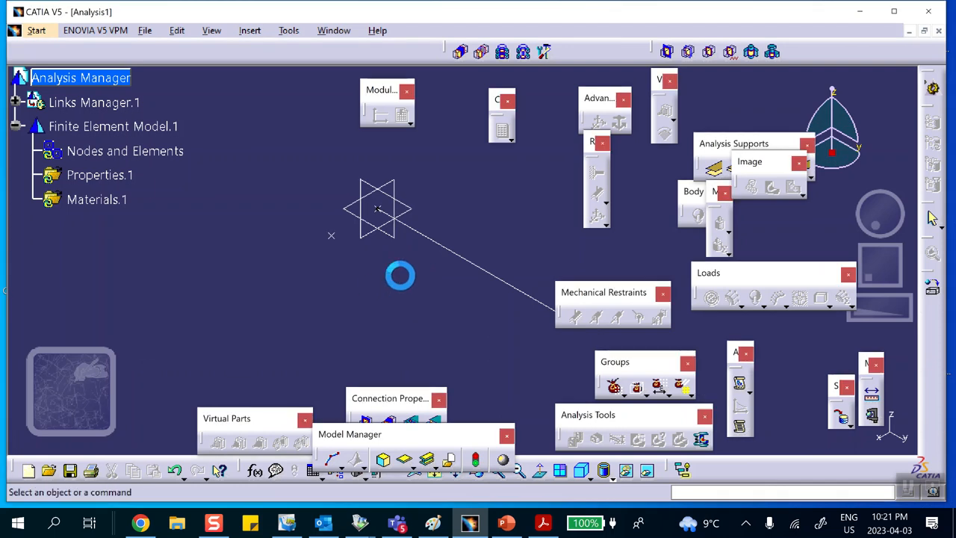
# - Mesh the line with linear beam elements, using an element size of 1 in
pyautogui.moveTo(461, 261); pyautogui.dragTo(358, 218, button='middle')
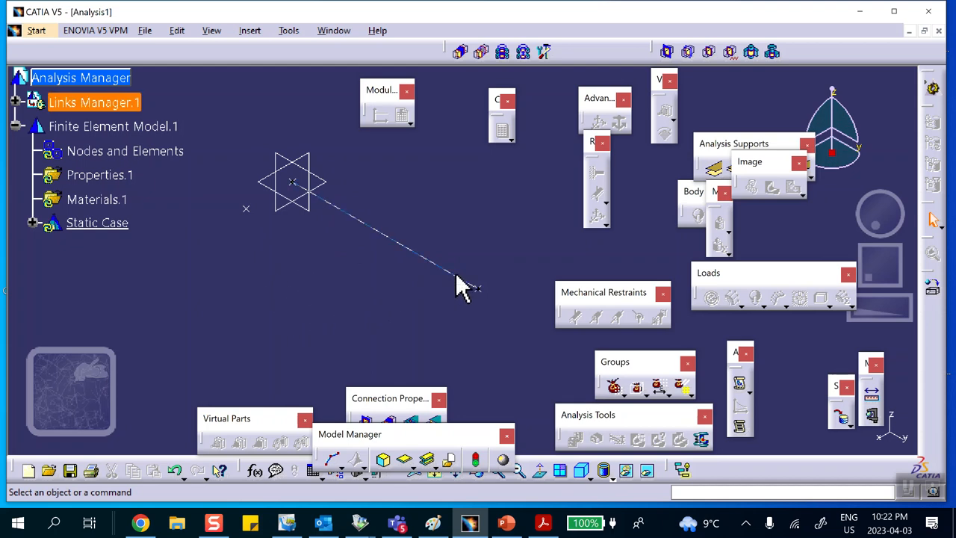
pyautogui.click(334, 461)
pyautogui.click(394, 239)
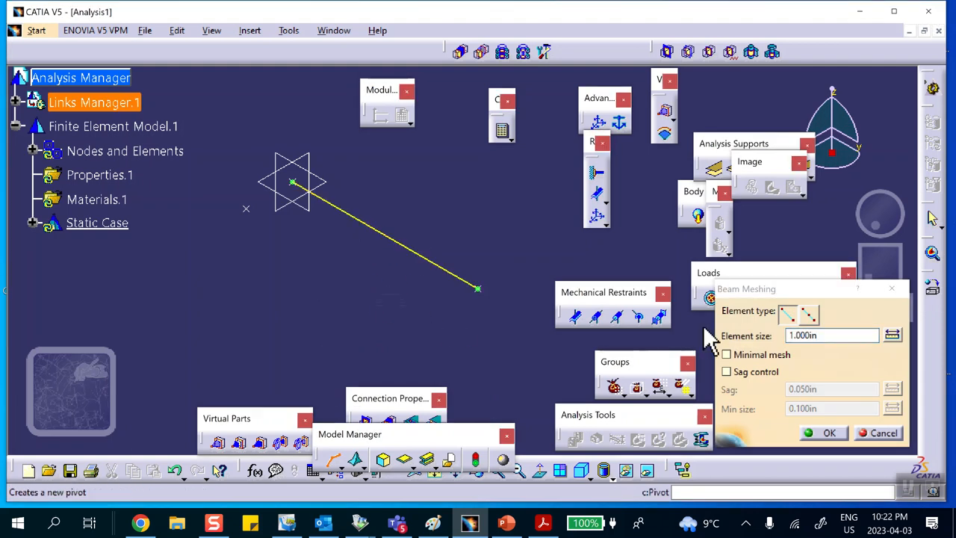
pyautogui.click(819, 335)
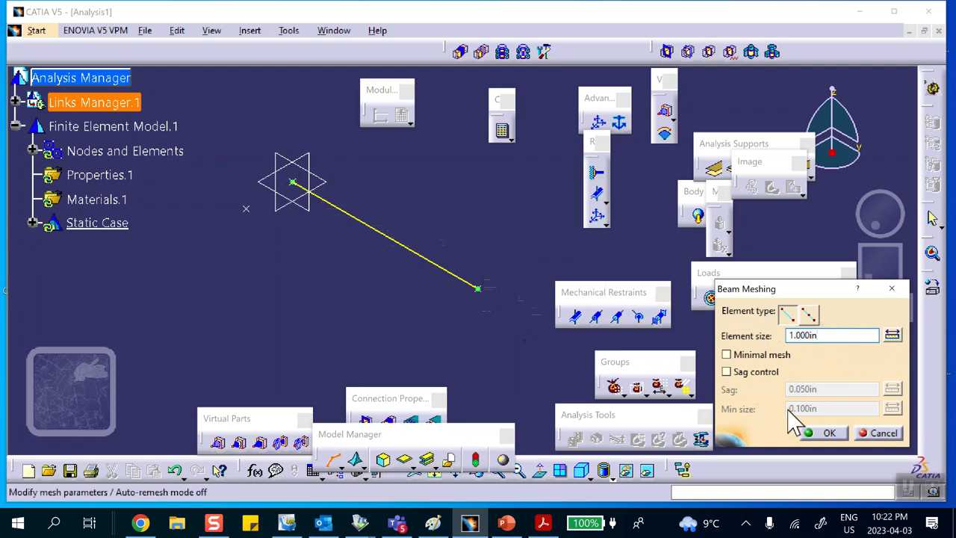
pyautogui.click(821, 433)
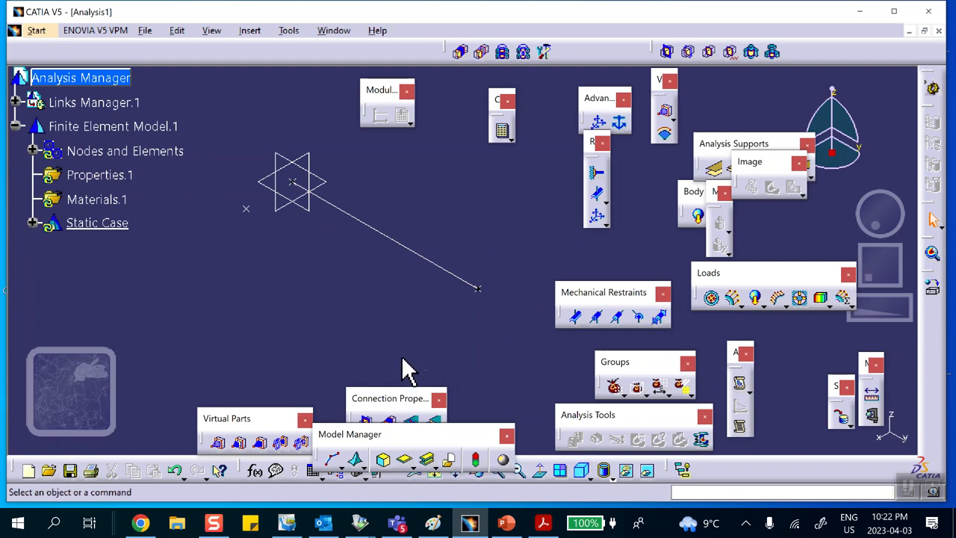
# - Assign a 1D property to the line: 1 in by 1 in rectangular beam, oriented by the off-axis point
pyautogui.click(426, 460)
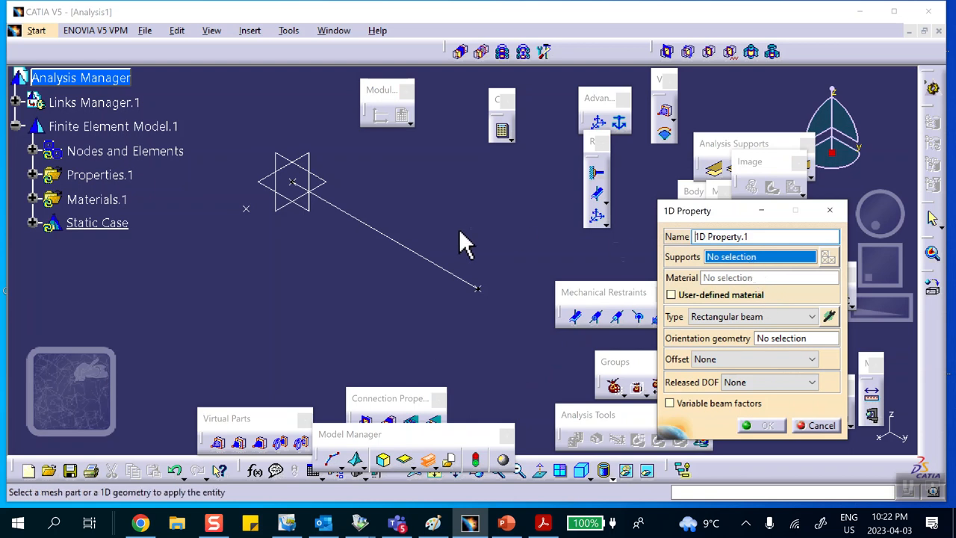
pyautogui.click(430, 259)
pyautogui.click(828, 317)
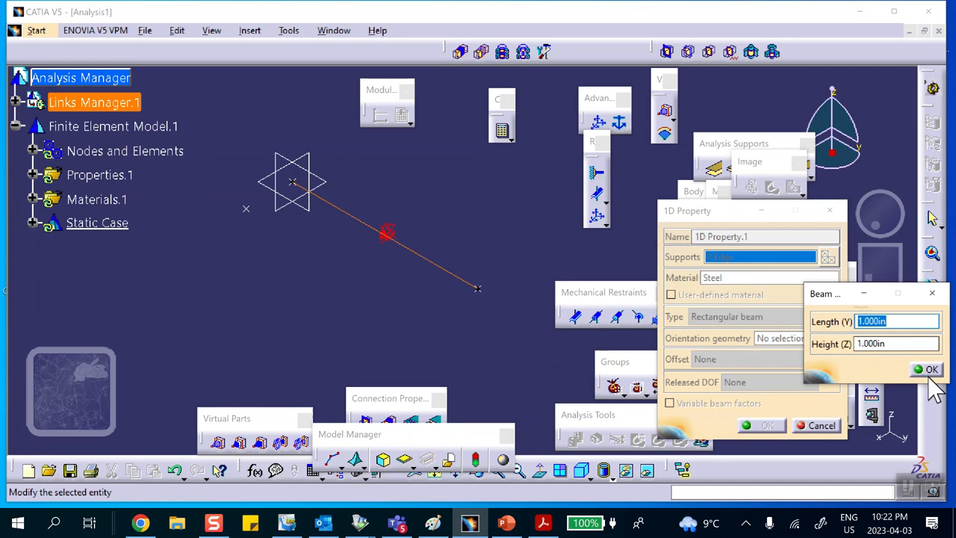
pyautogui.click(928, 371)
pyautogui.click(773, 337)
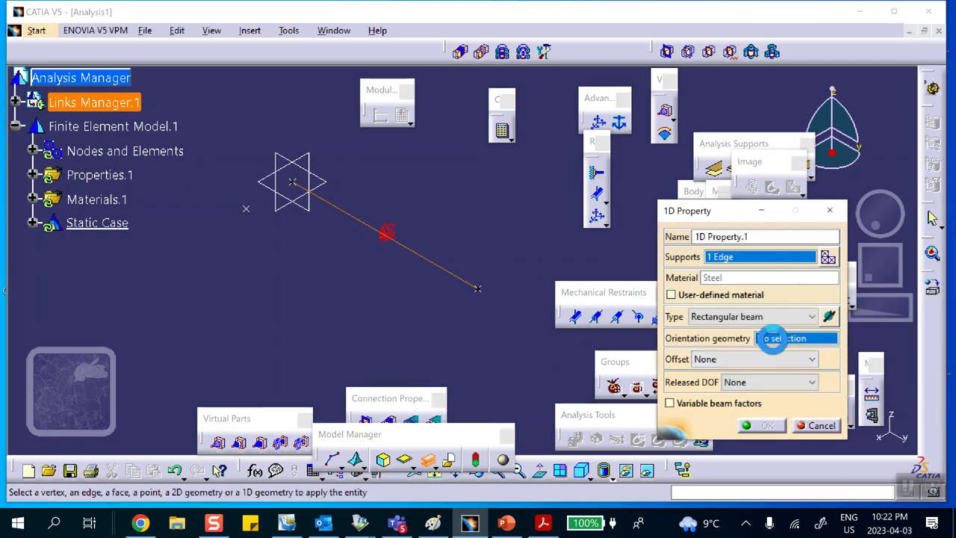
pyautogui.click(247, 209)
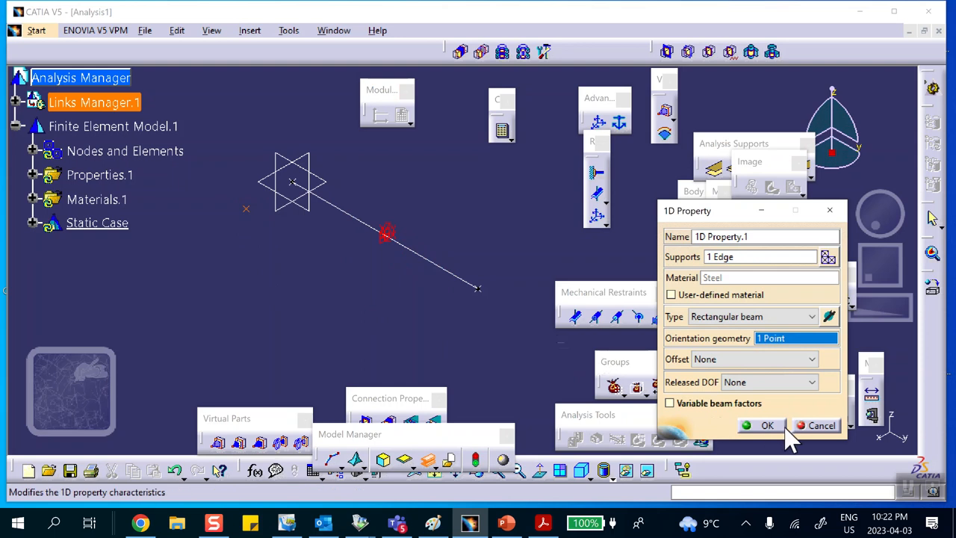
pyautogui.click(778, 426)
# - Hide the reference points at the two ends of the beam line
pyautogui.click(482, 341)
pyautogui.moveTo(484, 341)
pyautogui.mouseDown(button='middle')
pyautogui.moveTo(438, 226)
pyautogui.moveTo(471, 265)
pyautogui.moveTo(572, 305)
pyautogui.moveTo(590, 367)
pyautogui.moveTo(477, 337)
pyautogui.moveTo(425, 291)
pyautogui.moveTo(433, 298)
pyautogui.mouseUp(button='middle')
pyautogui.rightClick(521, 293)
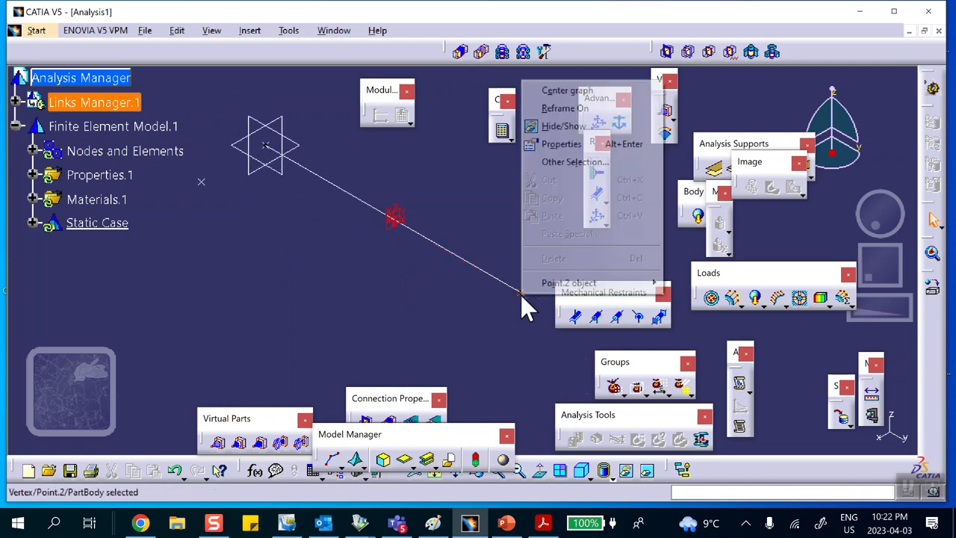
pyautogui.click(540, 127)
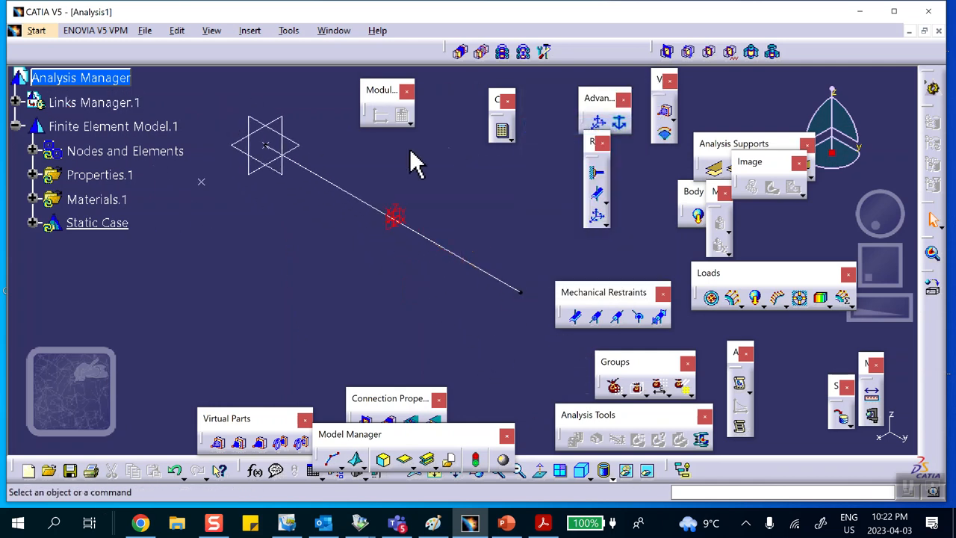
pyautogui.rightClick(265, 145)
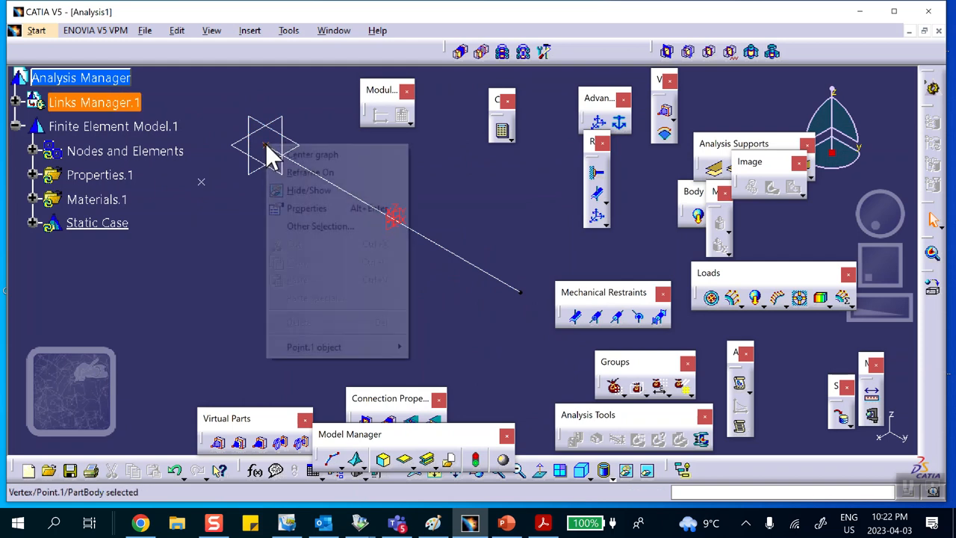
pyautogui.click(290, 190)
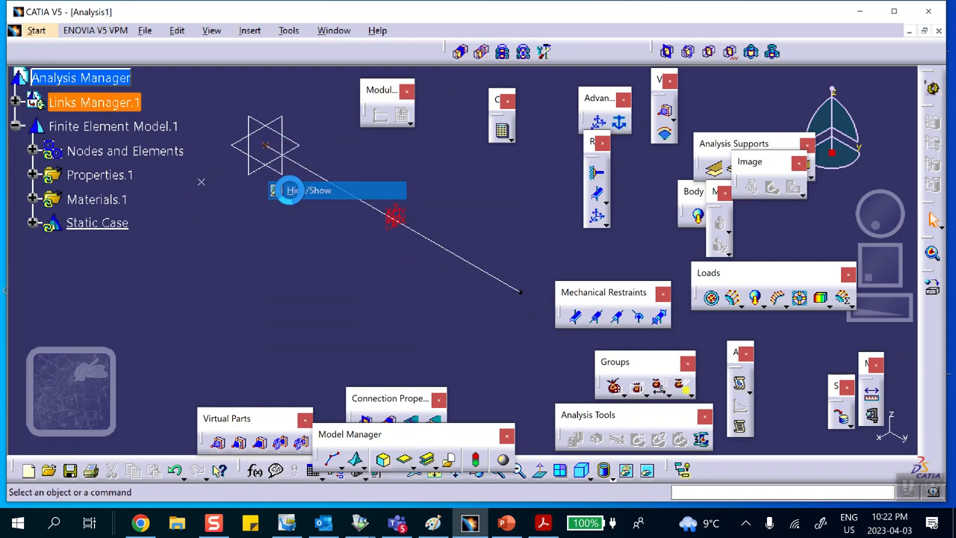
# - Clamp the beam line's end vertex at the origin
pyautogui.click(587, 169)
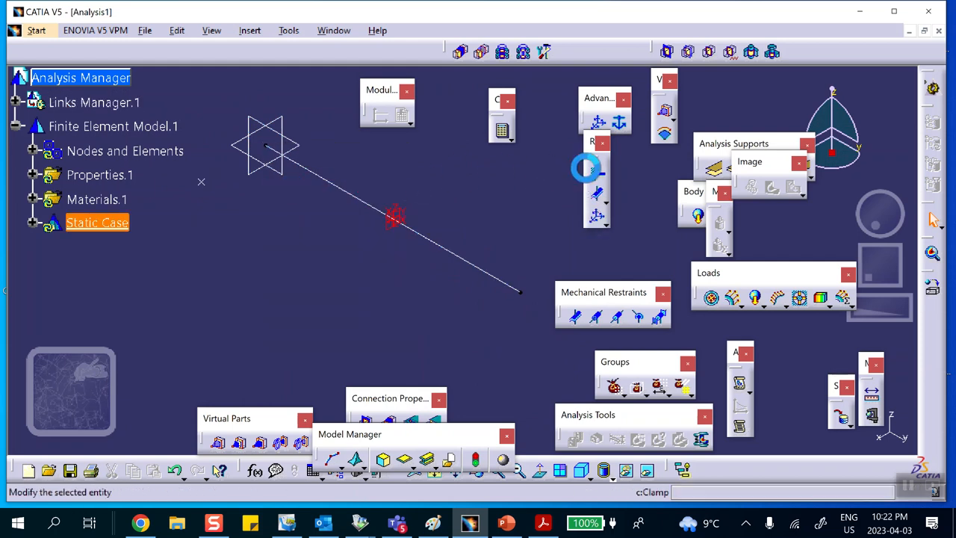
pyautogui.click(265, 145)
pyautogui.click(738, 282)
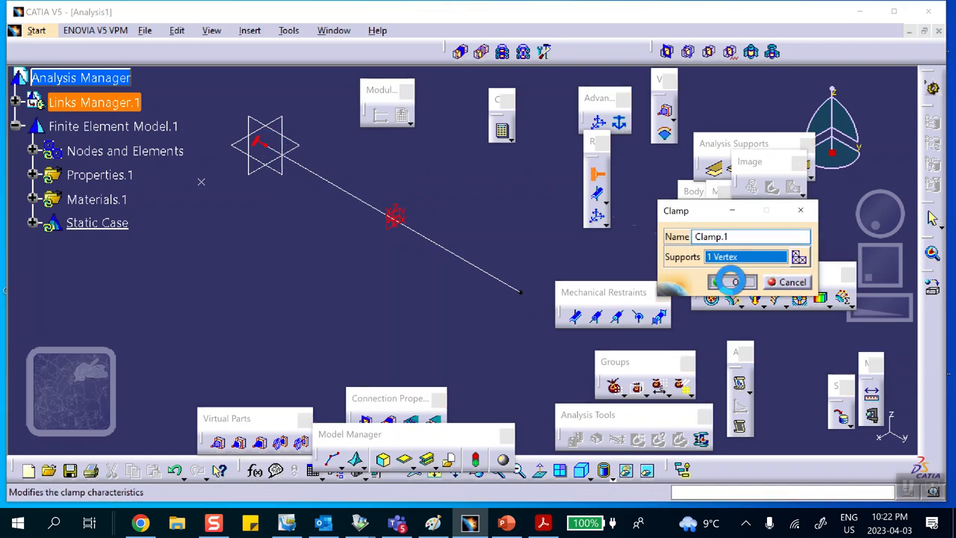
pyautogui.moveTo(511, 219); pyautogui.dragTo(494, 218, button='middle')
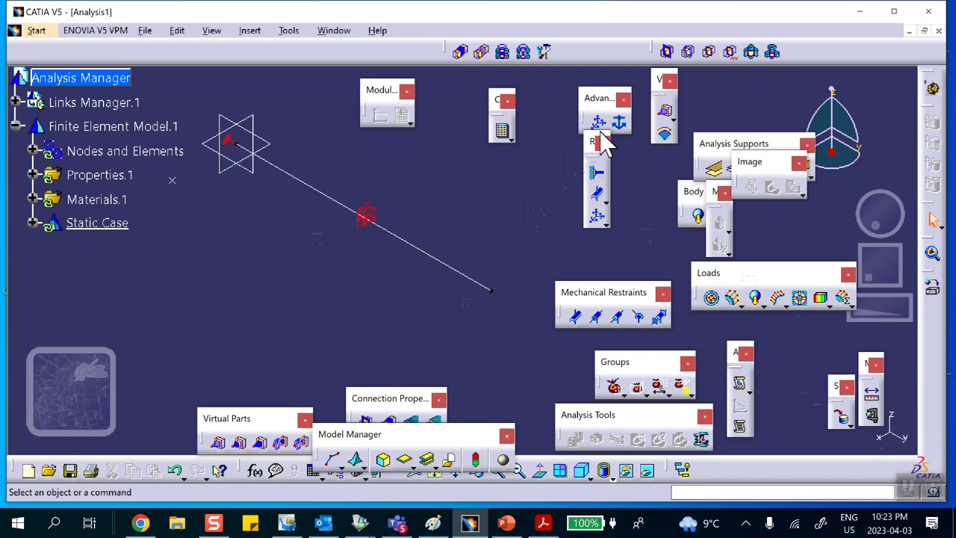
# - Add a user-defined restraint to the whole beam line in the global axis system, restraining only Translation 1
pyautogui.click(597, 223)
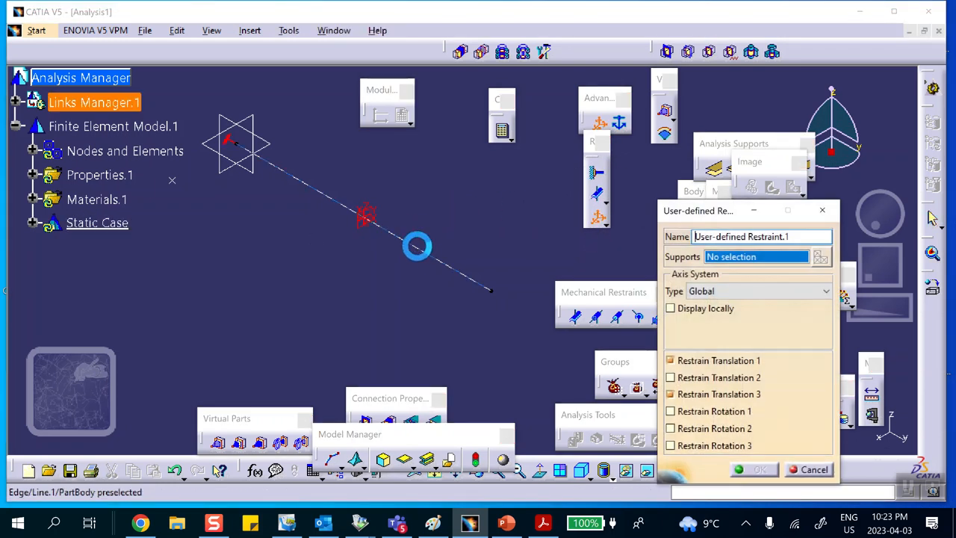
pyautogui.click(438, 261)
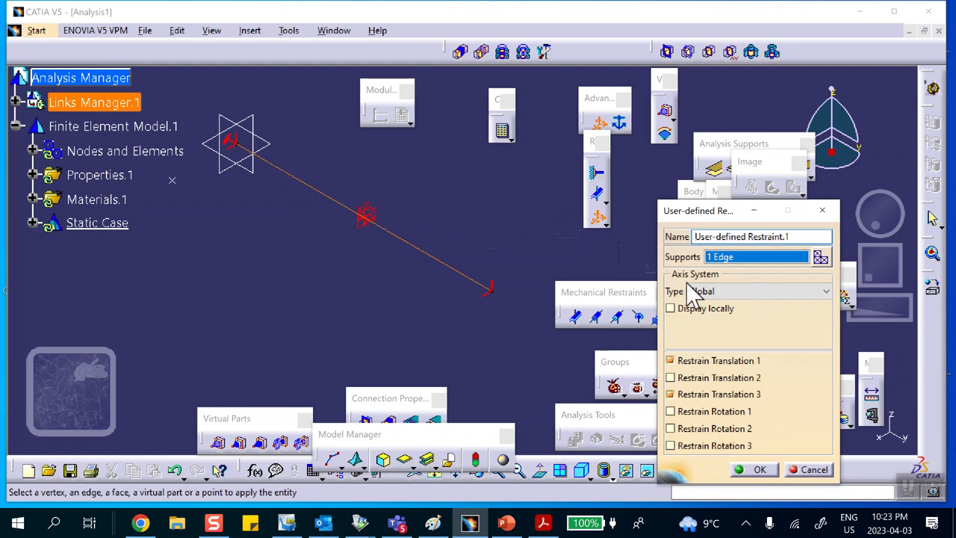
pyautogui.click(670, 395)
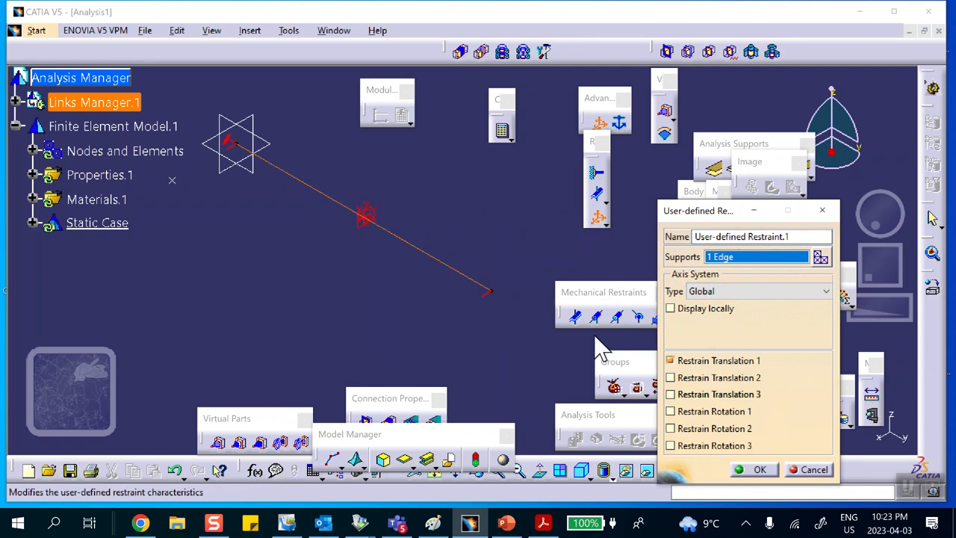
pyautogui.click(743, 469)
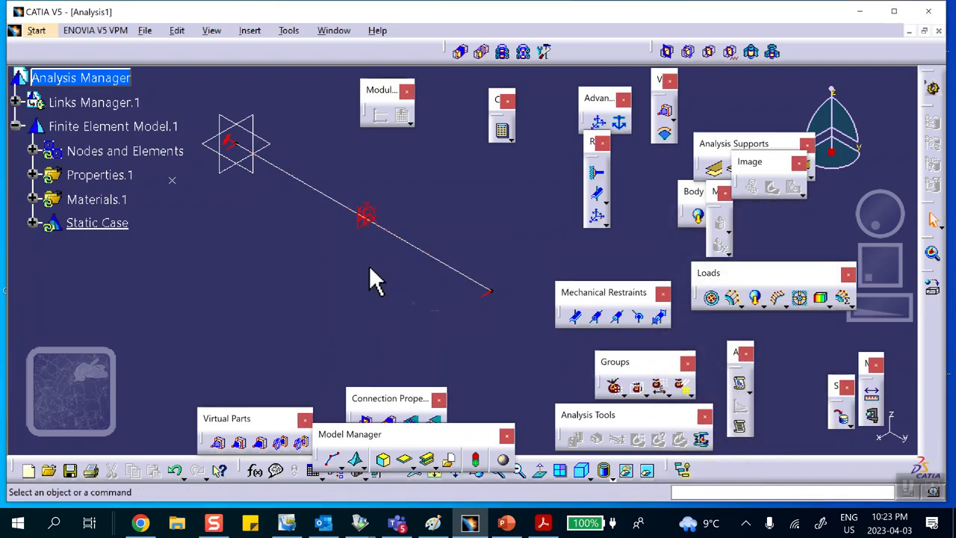
pyautogui.moveTo(487, 221); pyautogui.dragTo(432, 205, button='middle')
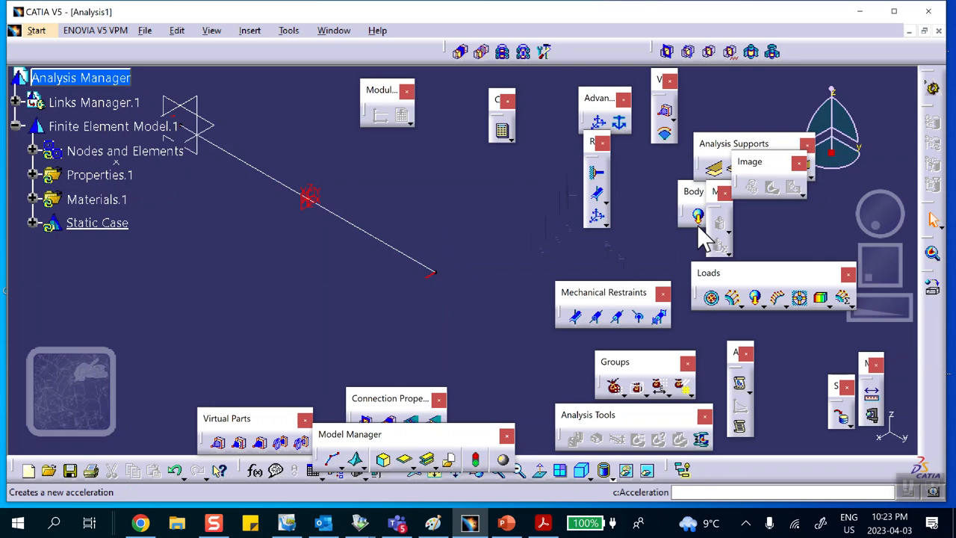
# - Apply a distributed force of -100 lbf in Z to the vertex at the beam's free end
pyautogui.moveTo(692, 198); pyautogui.dragTo(659, 198)
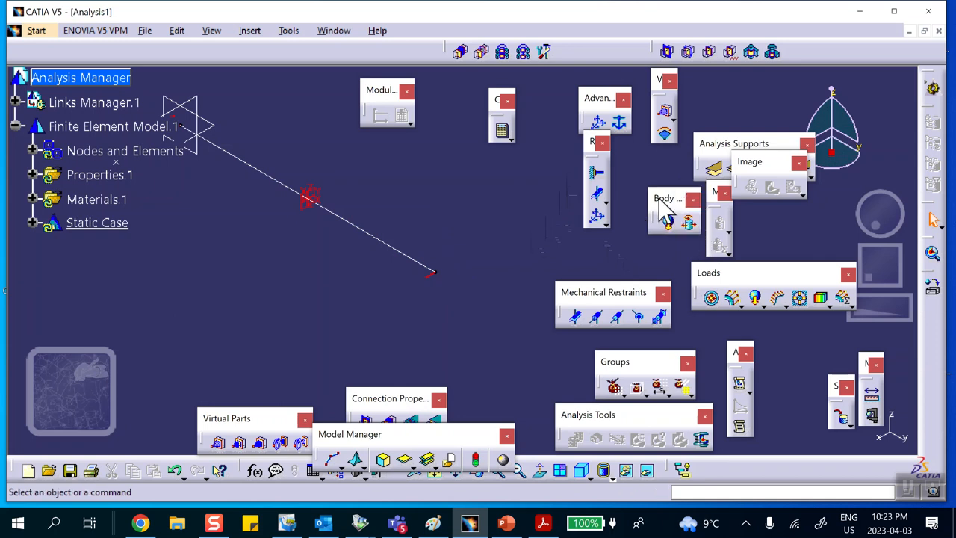
pyautogui.click(733, 299)
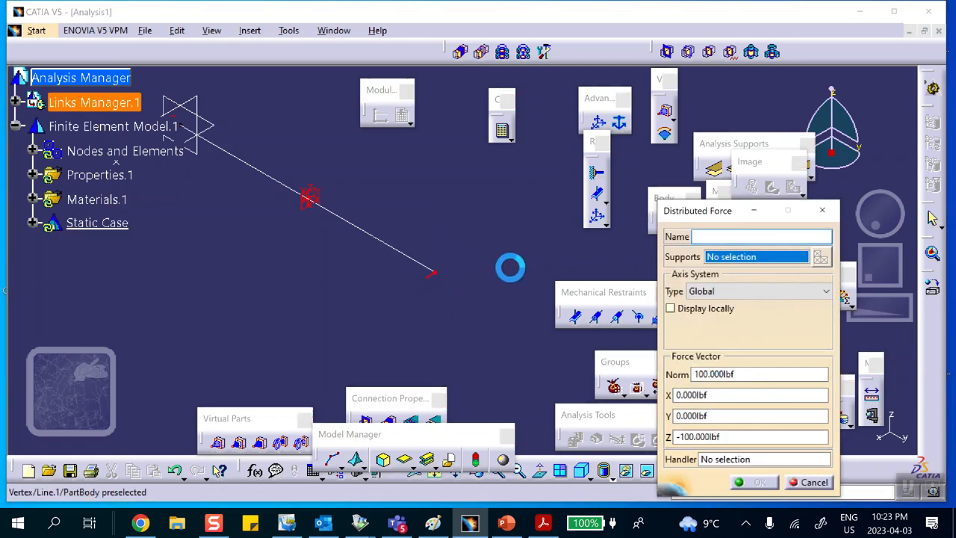
pyautogui.click(744, 480)
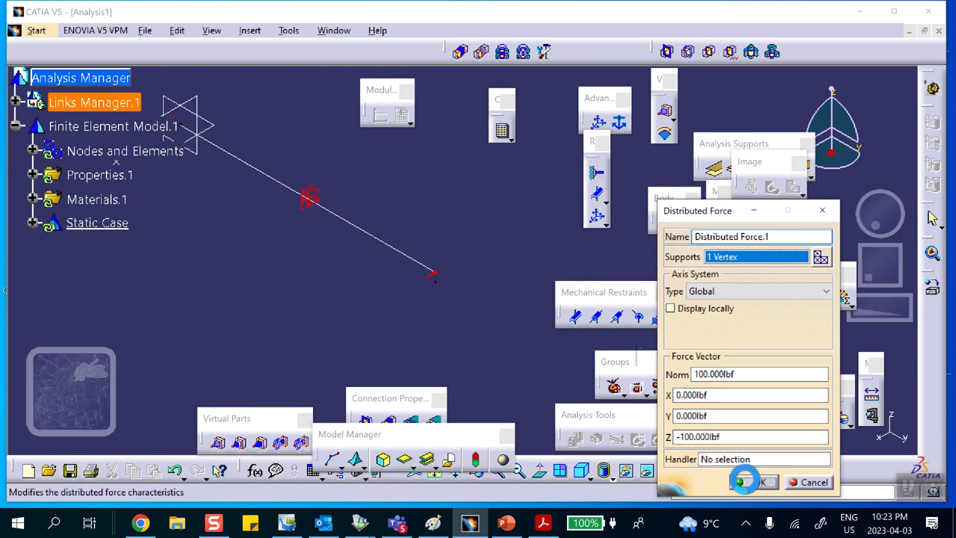
pyautogui.moveTo(480, 357); pyautogui.dragTo(423, 196, button='middle')
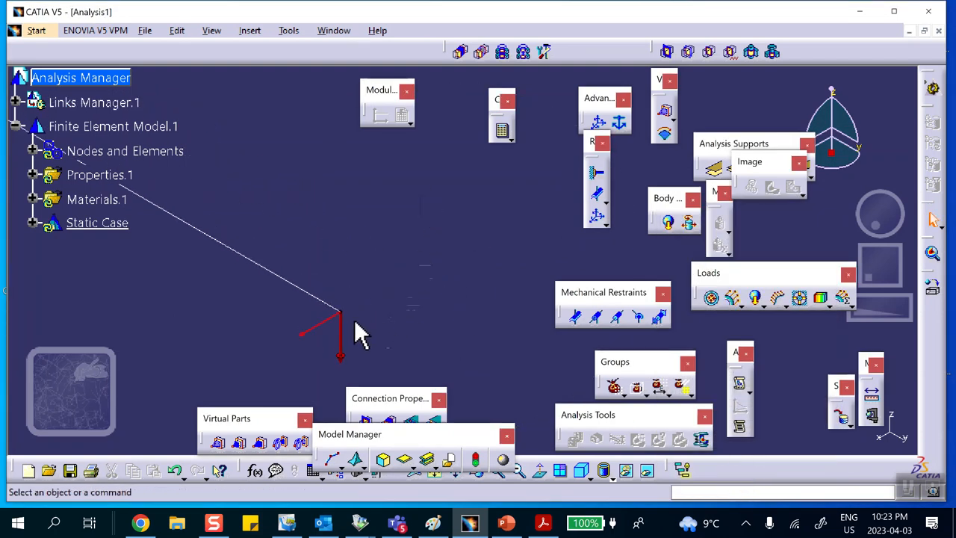
pyautogui.moveTo(360, 238); pyautogui.dragTo(417, 372, button='middle')
pyautogui.moveTo(336, 319); pyautogui.dragTo(431, 369, button='middle')
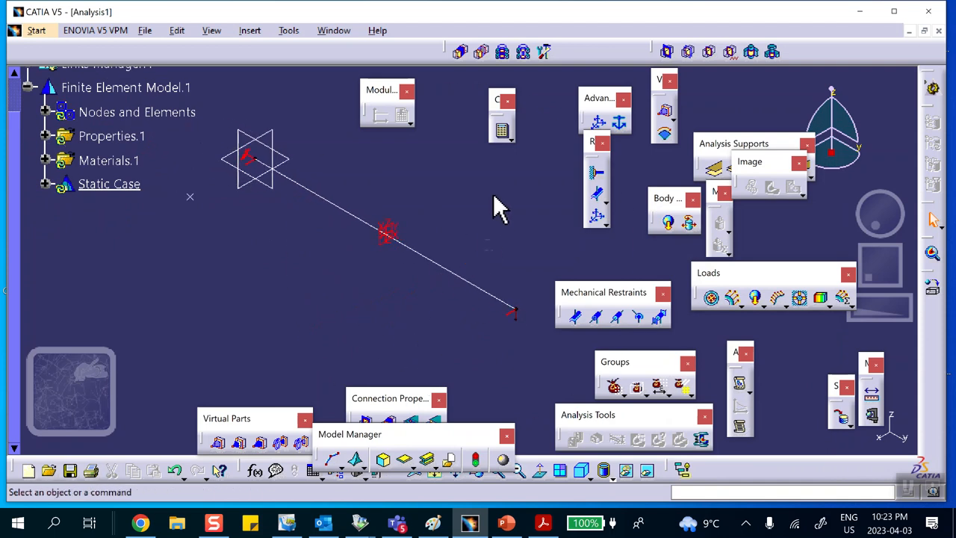
# - Compute the static case and display its displacement image as Average iso with the Norm criterion
pyautogui.click(501, 132)
pyautogui.click(784, 263)
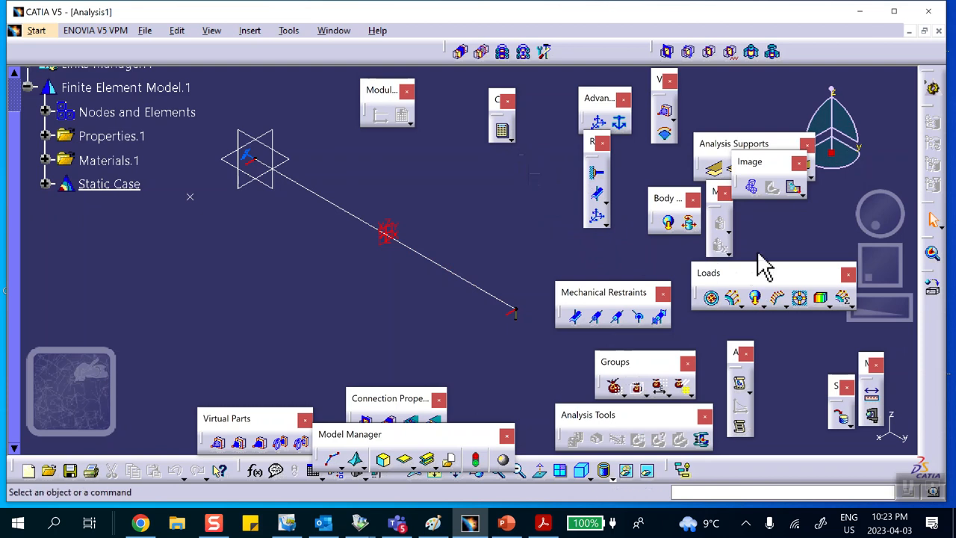
pyautogui.click(793, 188)
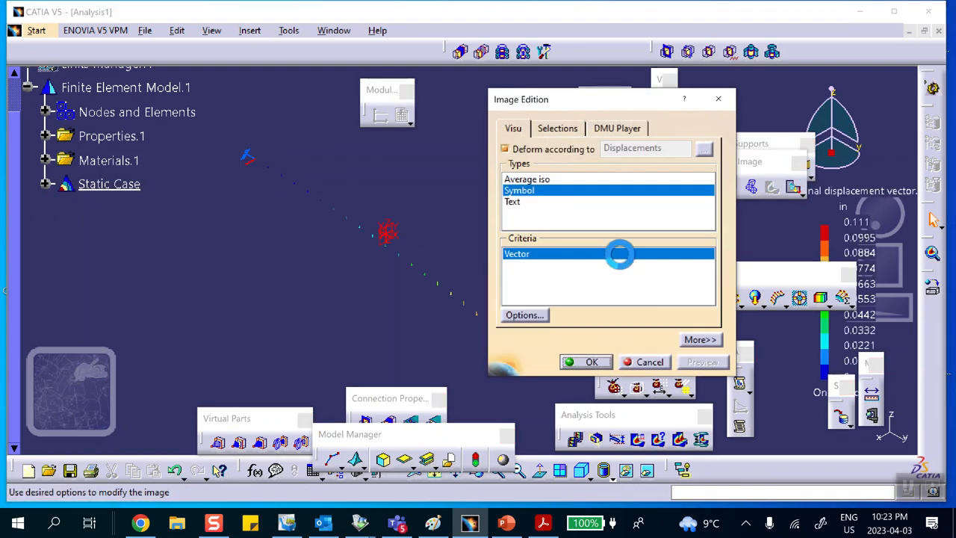
pyautogui.click(538, 180)
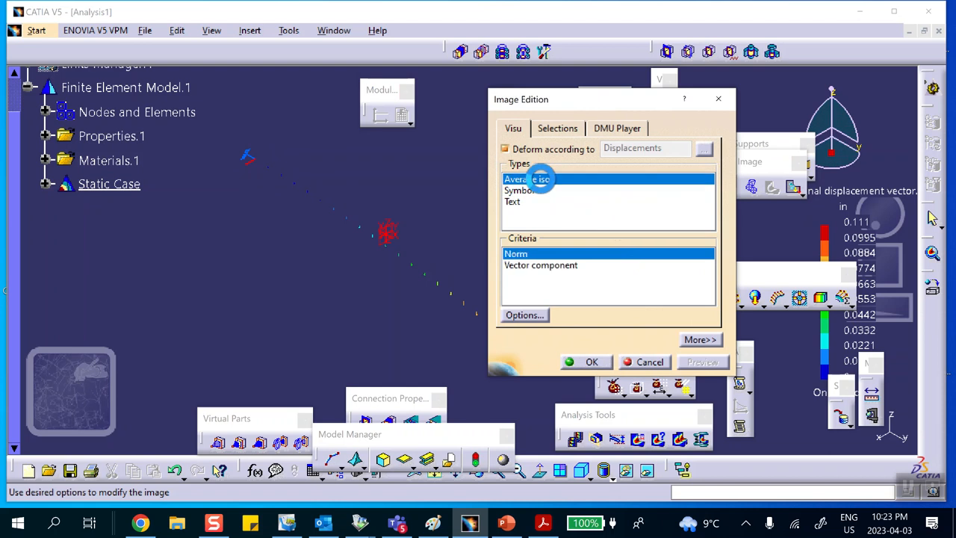
pyautogui.click(586, 362)
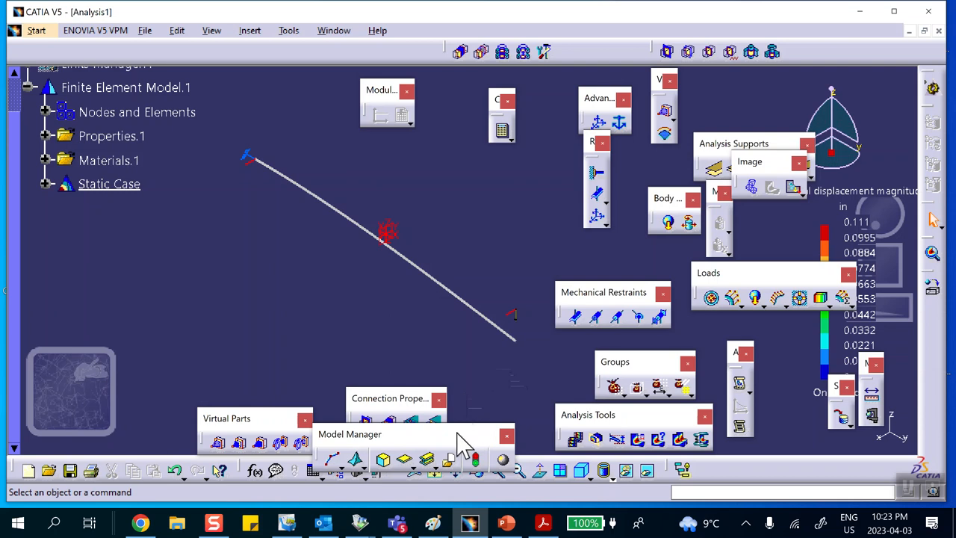
# - Switch the view style to shading with material to show the displacement colours along the beam
pyautogui.click(610, 478)
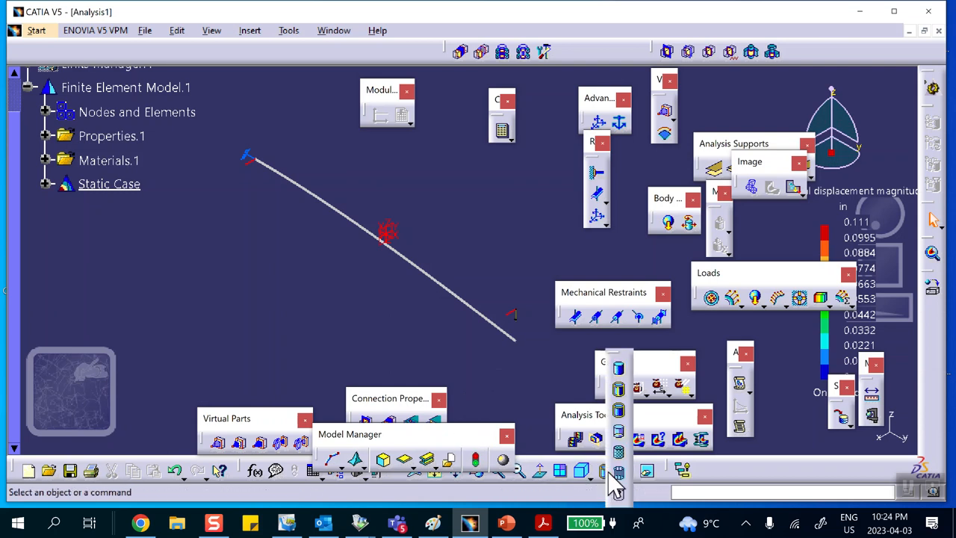
pyautogui.click(620, 455)
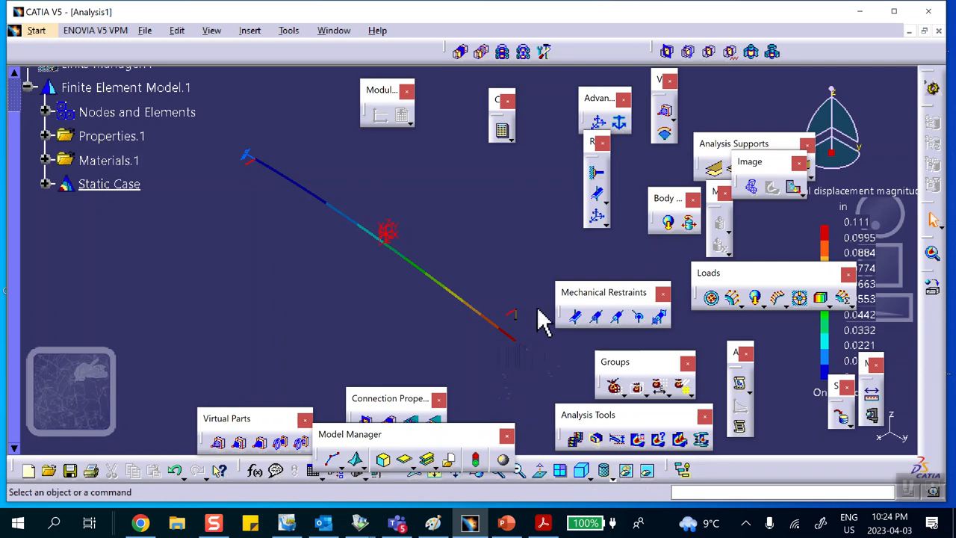
pyautogui.moveTo(457, 220); pyautogui.dragTo(446, 295, button='middle')
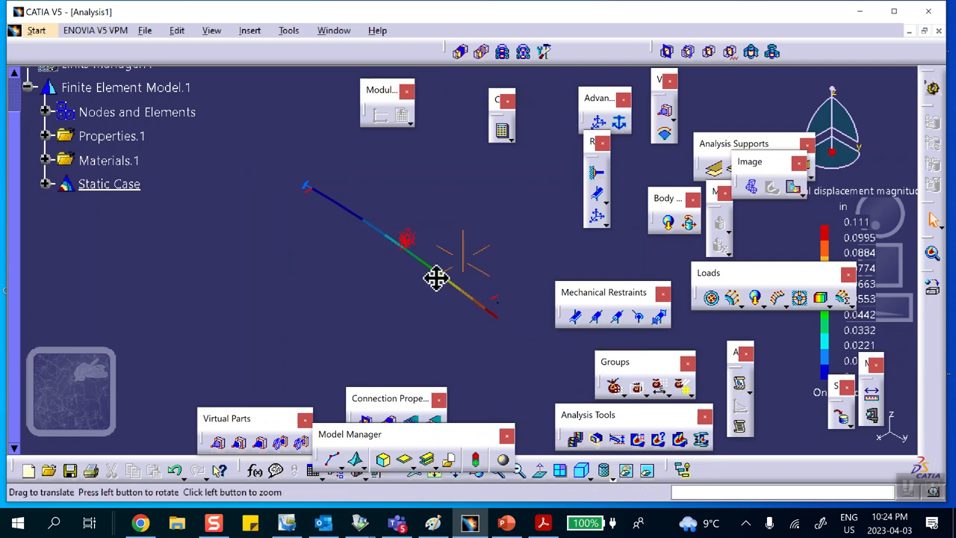
# - Deactivate the translational displacement magnitude image under Static Case Solution.1
pyautogui.click(46, 185)
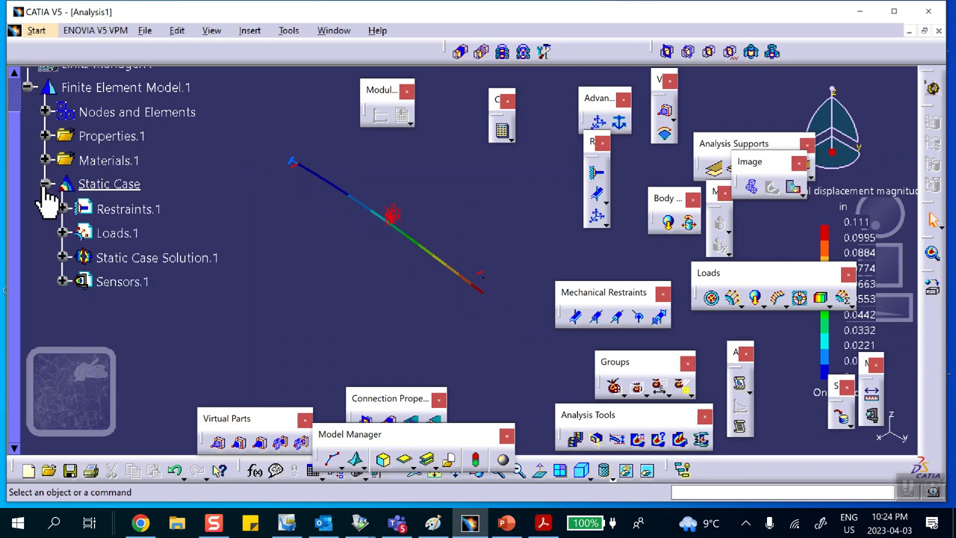
pyautogui.click(63, 257)
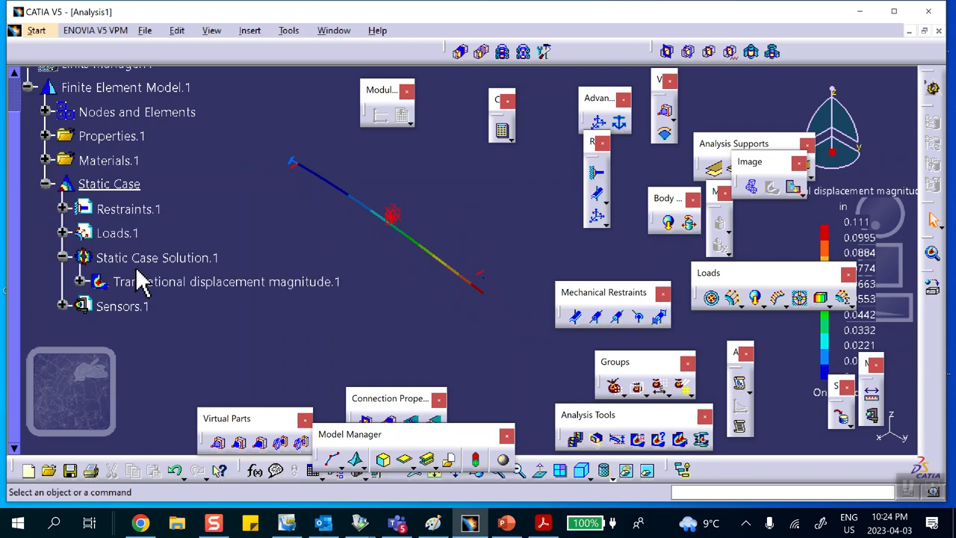
pyautogui.rightClick(150, 281)
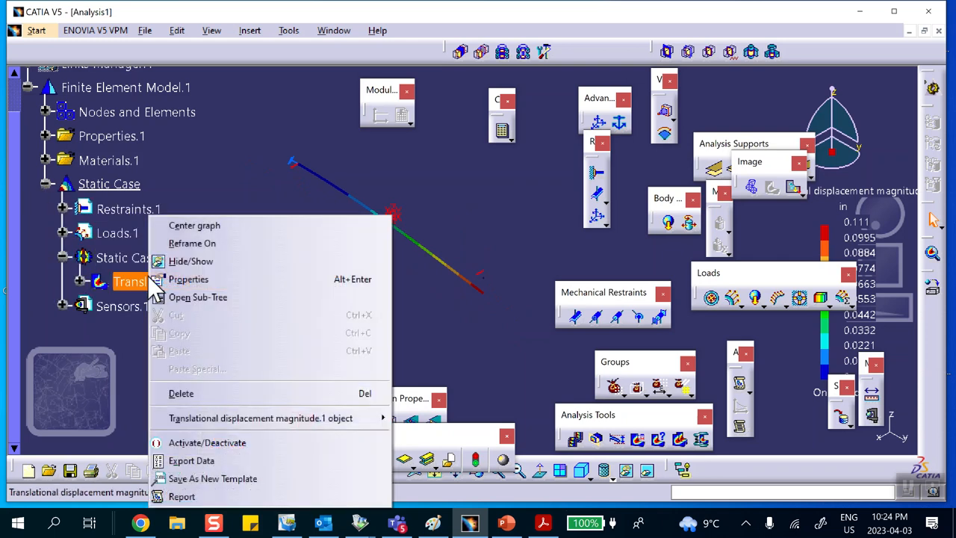
pyautogui.click(180, 444)
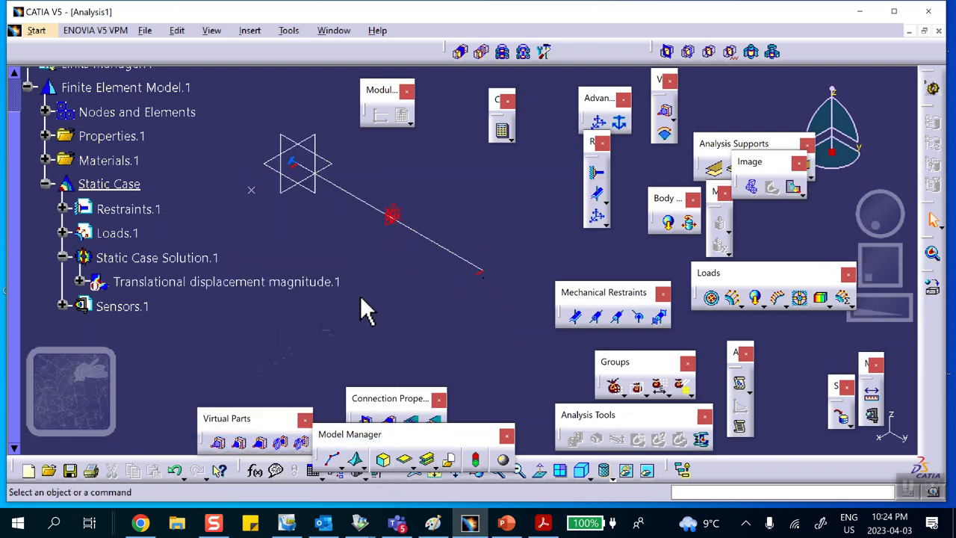
pyautogui.moveTo(280, 260); pyautogui.dragTo(297, 253, button='middle')
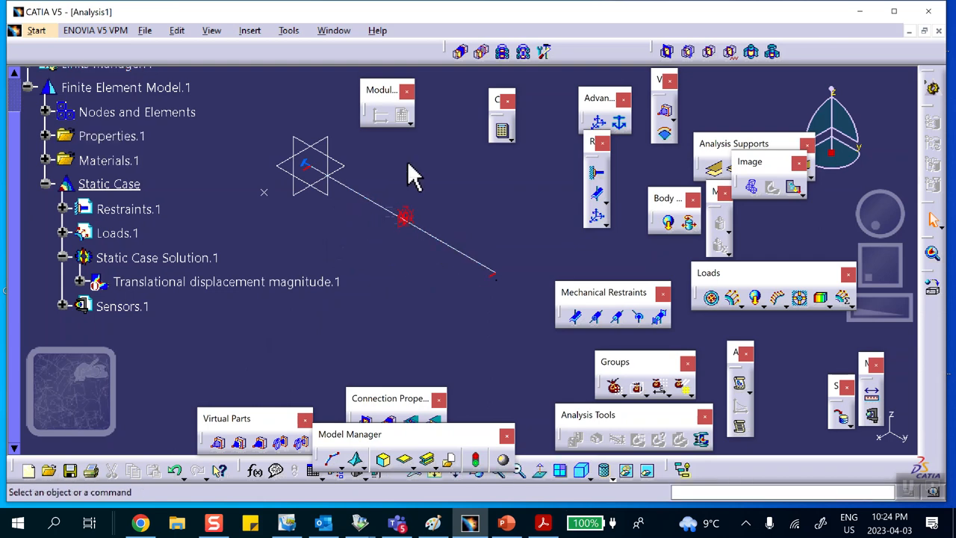
# - Insert a frequency case that references Restraints.1 from the static case and run the computation for All
pyautogui.click(251, 30)
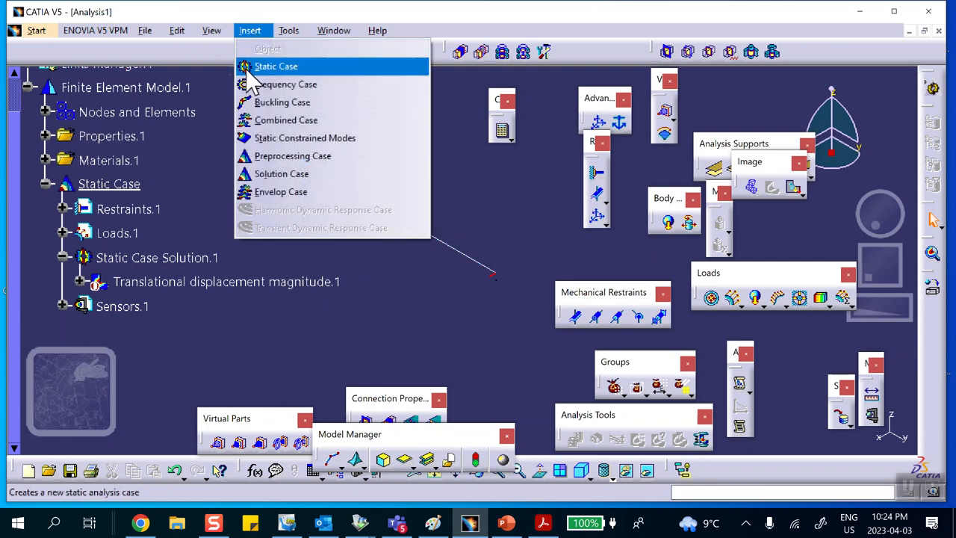
pyautogui.click(259, 85)
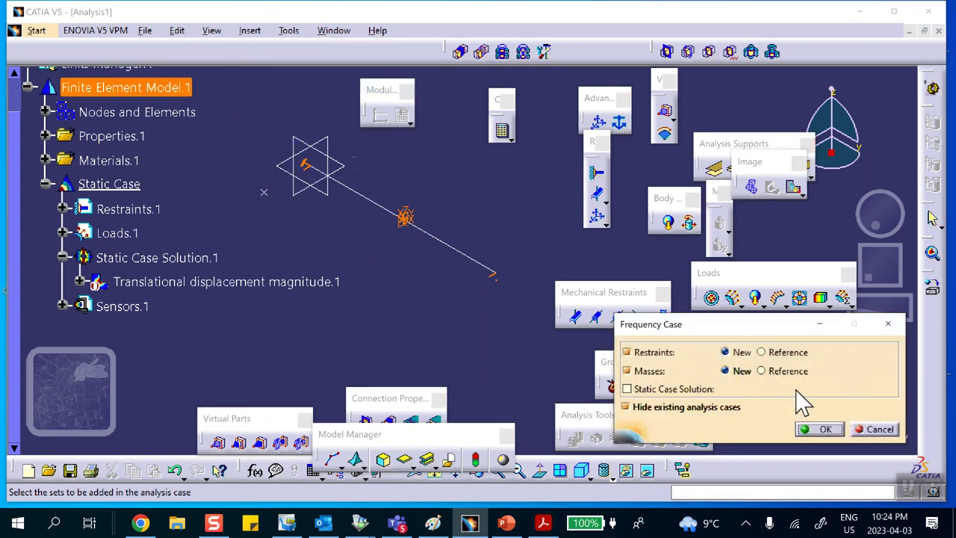
pyautogui.click(761, 352)
pyautogui.click(119, 212)
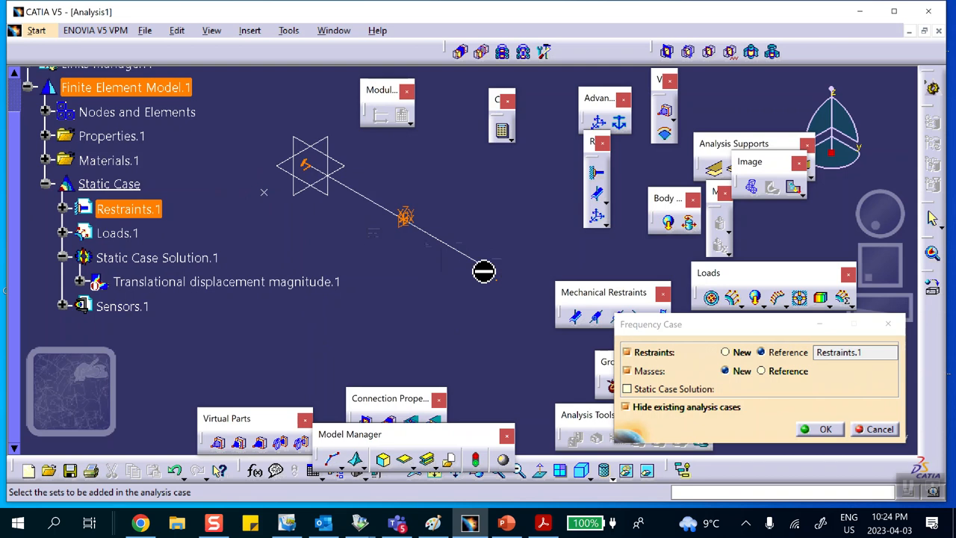
pyautogui.click(820, 429)
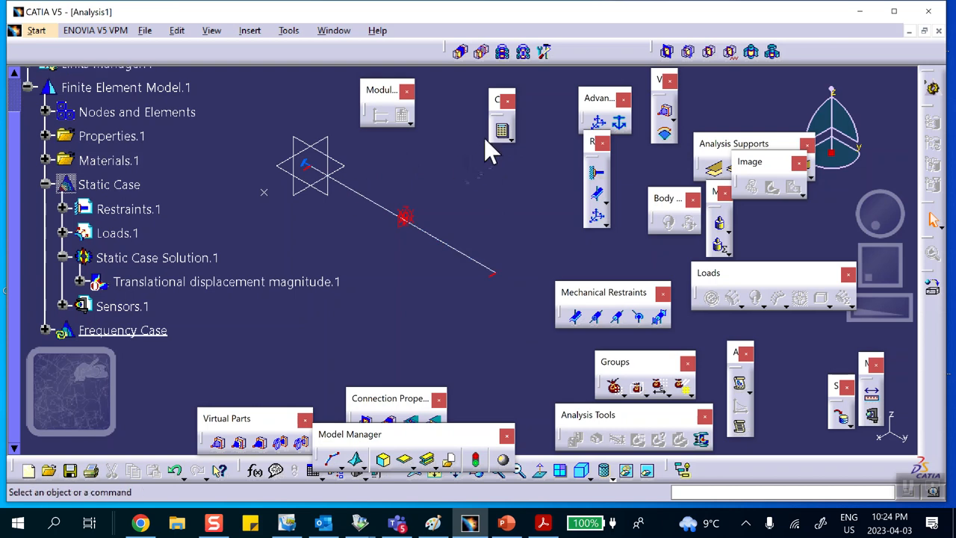
pyautogui.click(503, 133)
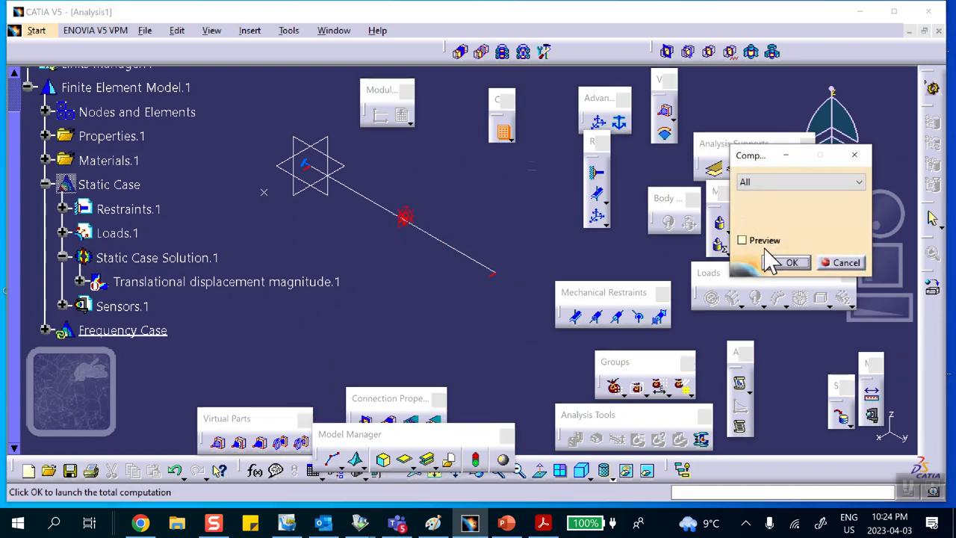
pyautogui.click(773, 266)
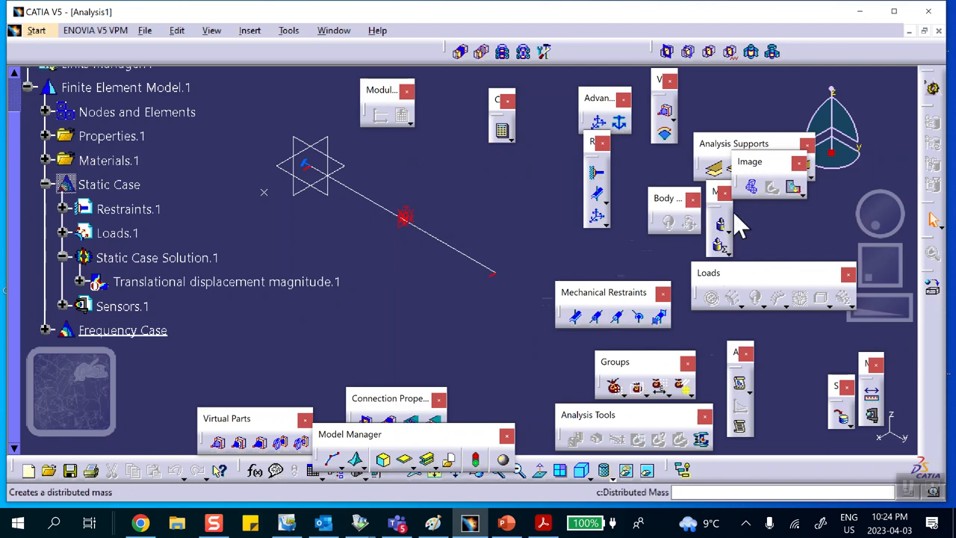
# - Create a deformed mesh image for the frequency case and show its list of mode occurrences
pyautogui.click(750, 187)
pyautogui.click(453, 265)
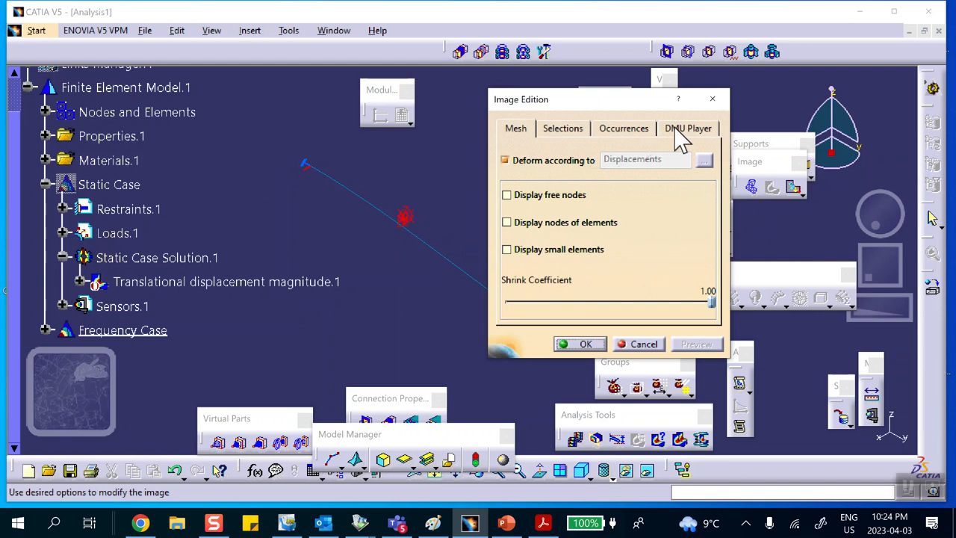
pyautogui.click(645, 133)
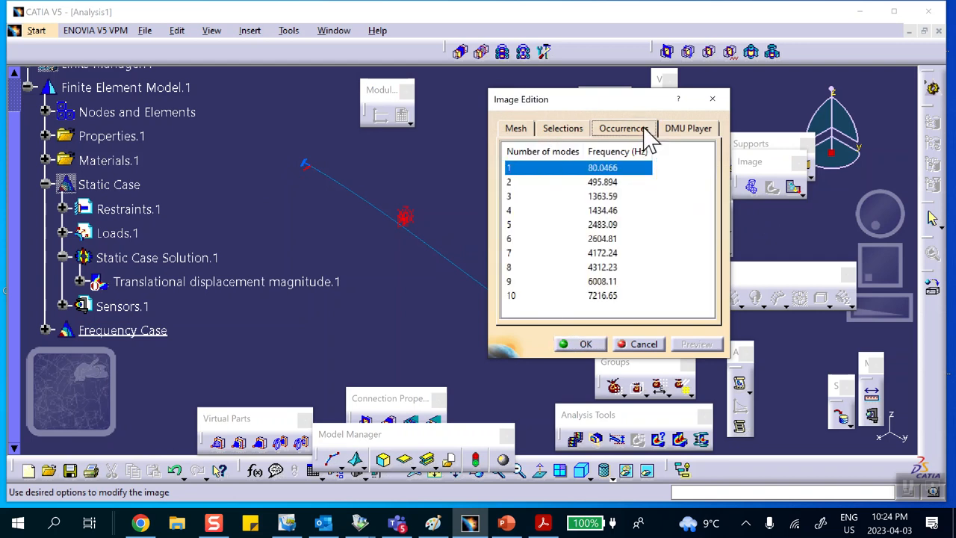
# - Display the mode shapes for modes 2 through 6 one after another and accept the deformed mesh image with mode 6
pyautogui.click(603, 181)
pyautogui.moveTo(433, 271); pyautogui.dragTo(381, 212, button='middle')
pyautogui.click(606, 197)
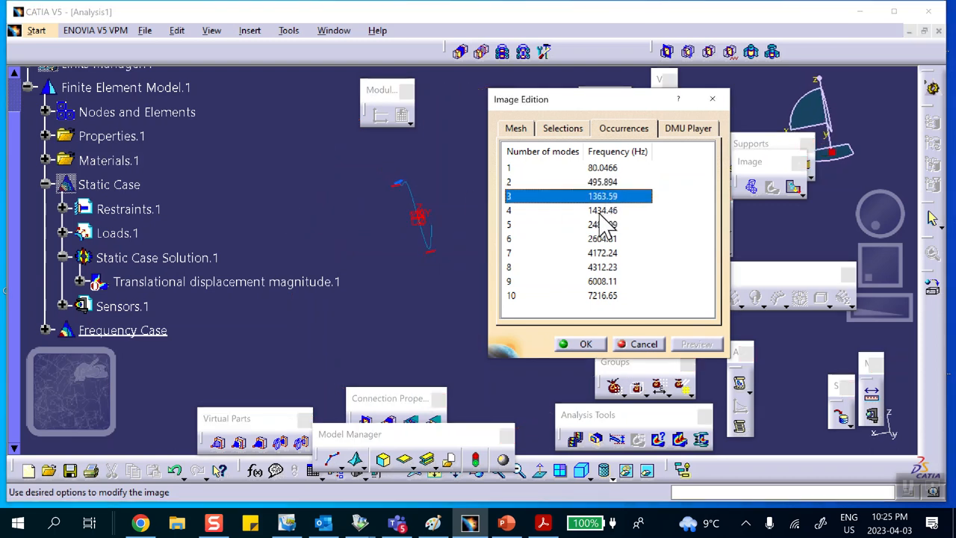
pyautogui.click(601, 211)
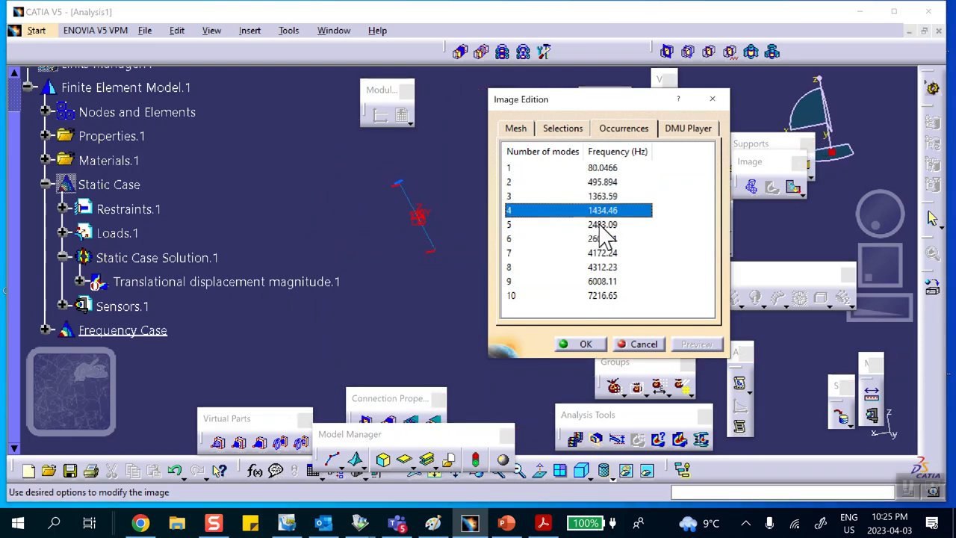
pyautogui.moveTo(455, 262); pyautogui.dragTo(415, 226, button='middle')
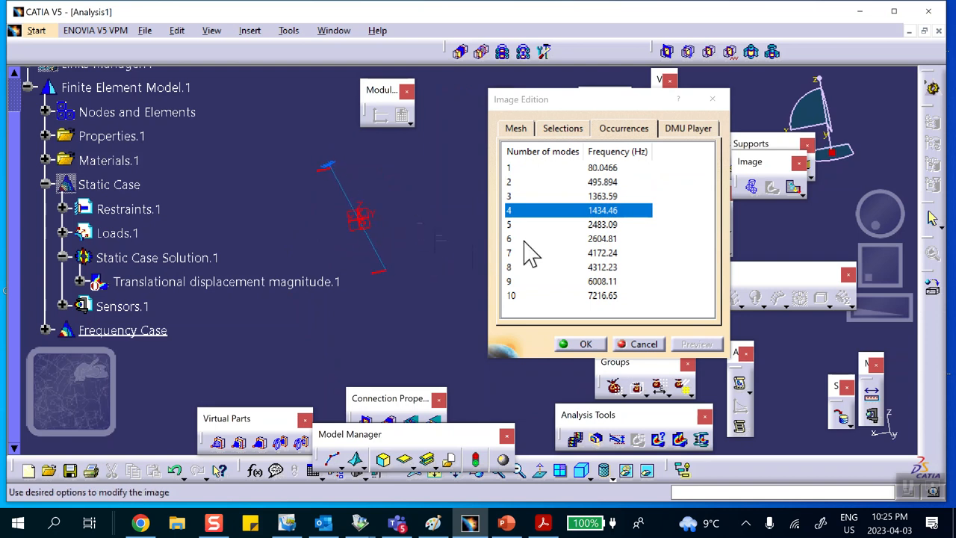
pyautogui.click(602, 225)
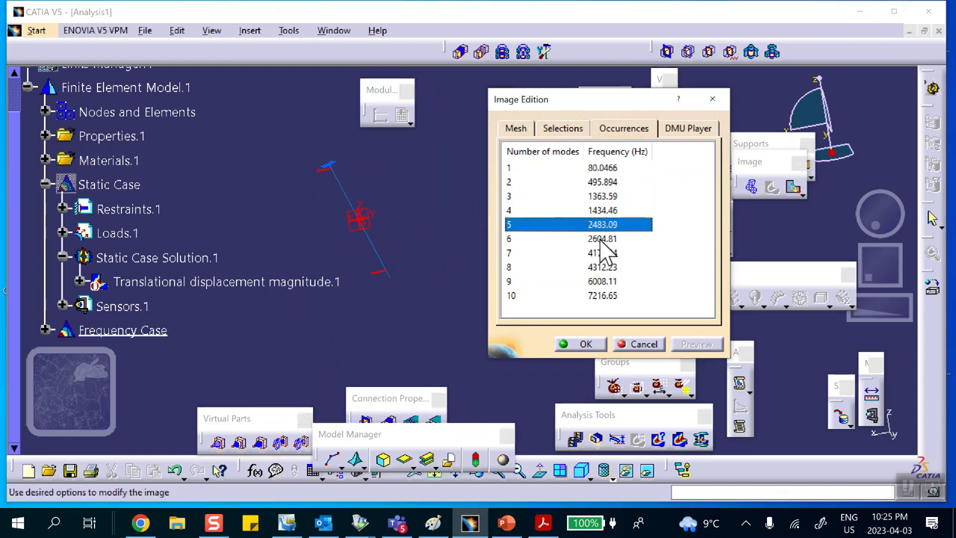
pyautogui.click(605, 239)
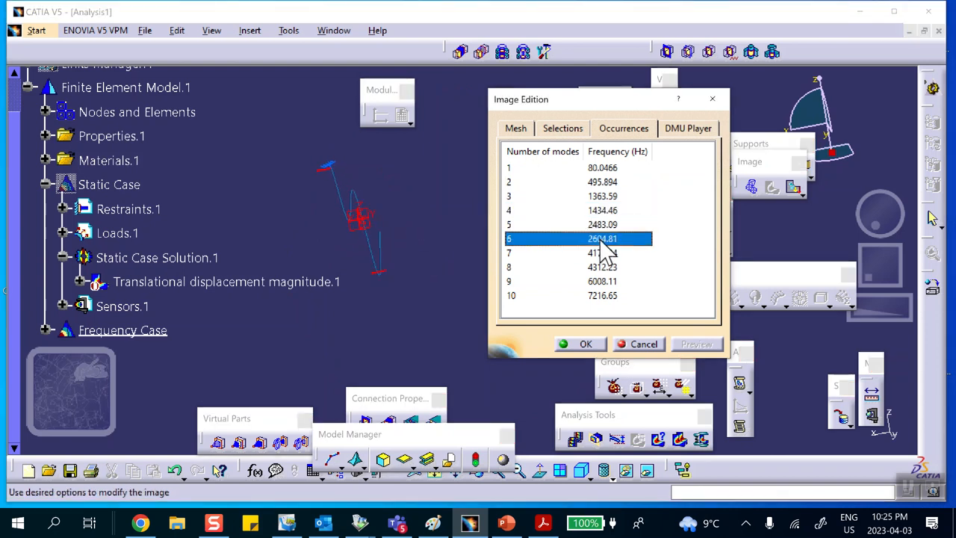
pyautogui.click(582, 347)
pyautogui.moveTo(453, 288); pyautogui.dragTo(353, 283, button='middle')
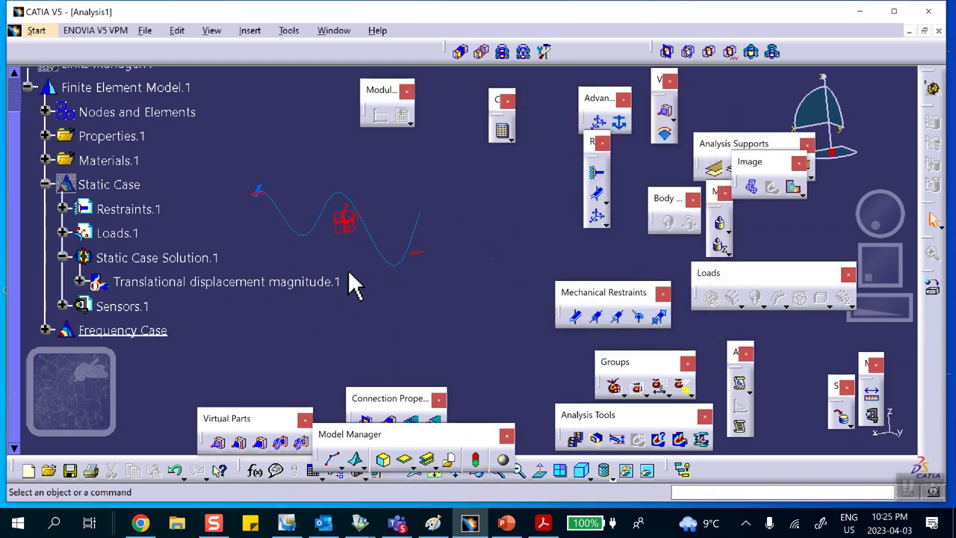
pyautogui.moveTo(271, 236); pyautogui.dragTo(356, 231, button='middle')
# - Deactivate the deformed mesh image under Frequency Case Solution.1
pyautogui.scroll(-3, 246, 313)
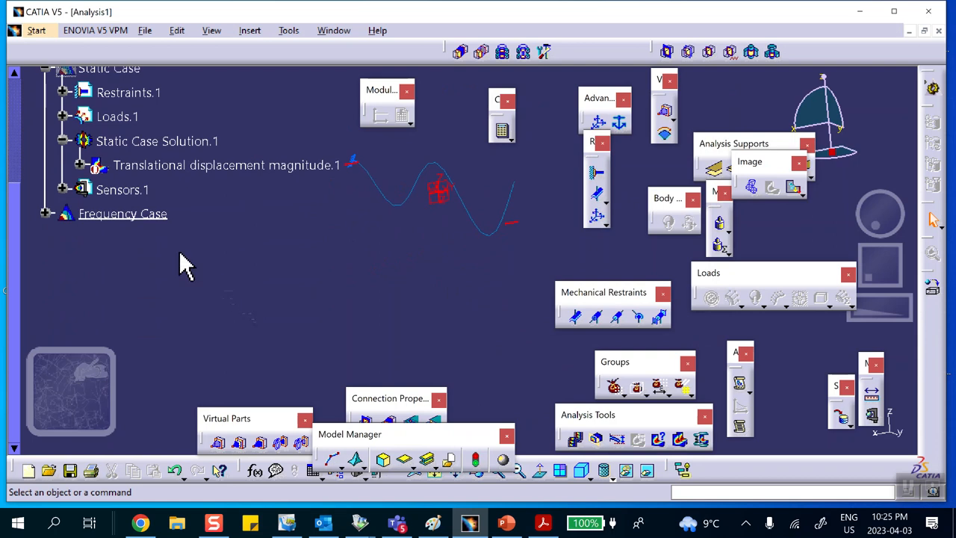
pyautogui.click(46, 213)
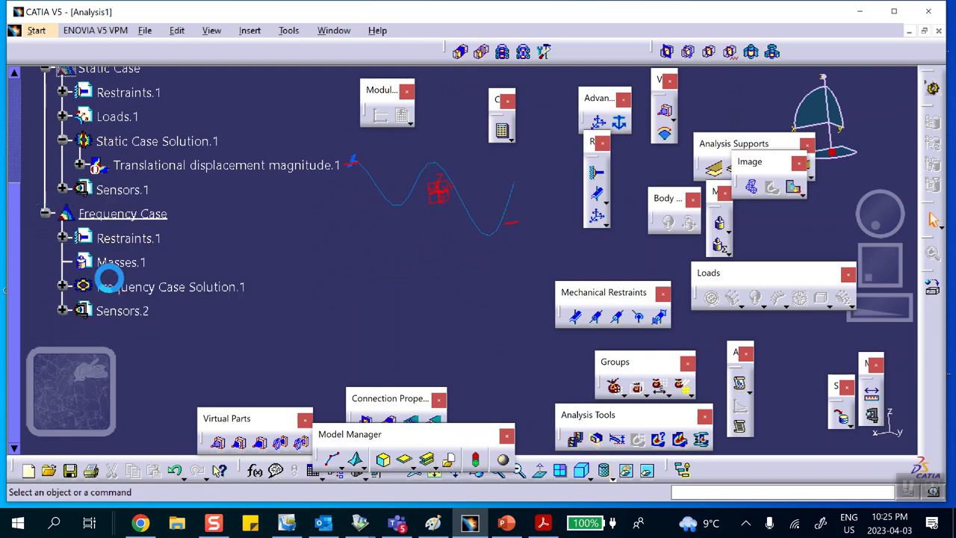
pyautogui.click(62, 286)
pyautogui.rightClick(146, 312)
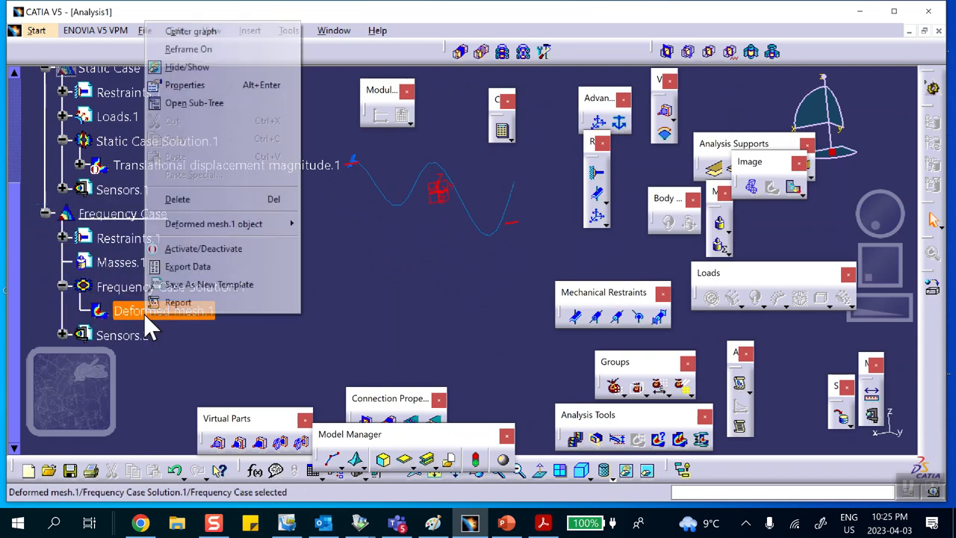
pyautogui.click(186, 248)
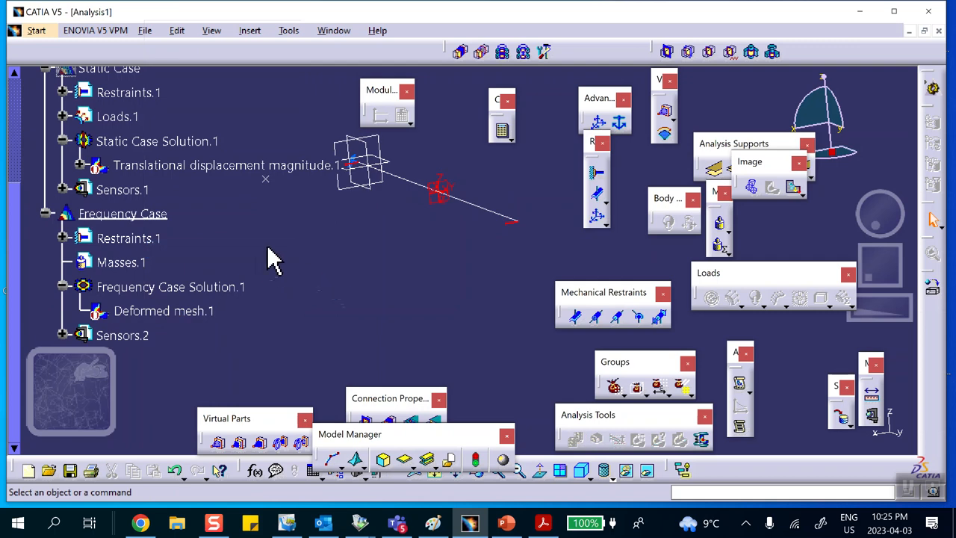
# - Insert a transient dynamic response case that references Frequency Case Solution.1 and uses a new load excitation set
pyautogui.scroll(-3, 274, 187)
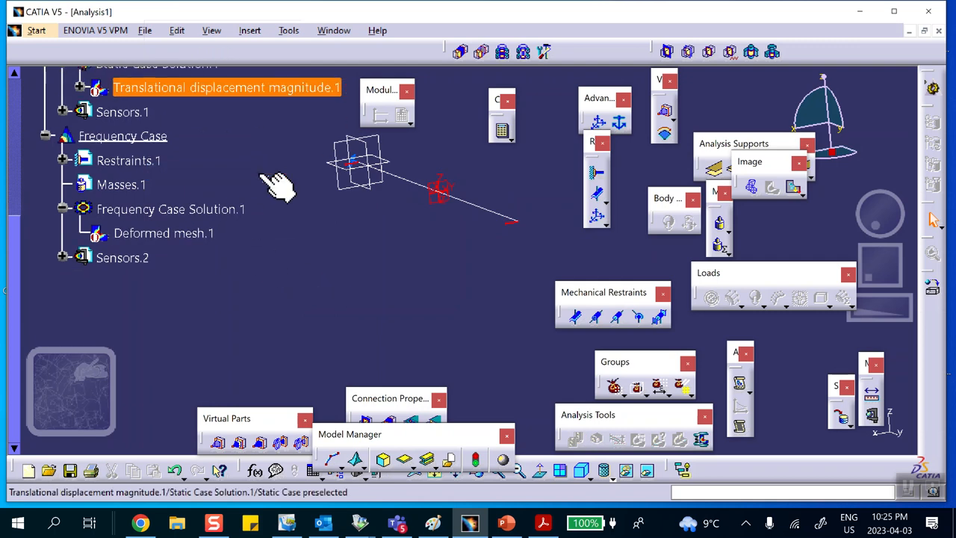
pyautogui.click(259, 35)
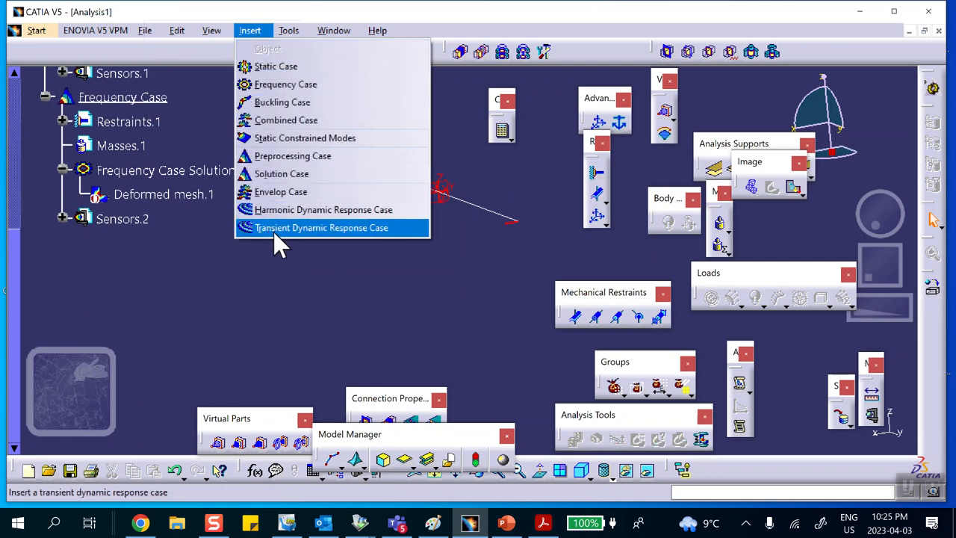
pyautogui.click(275, 228)
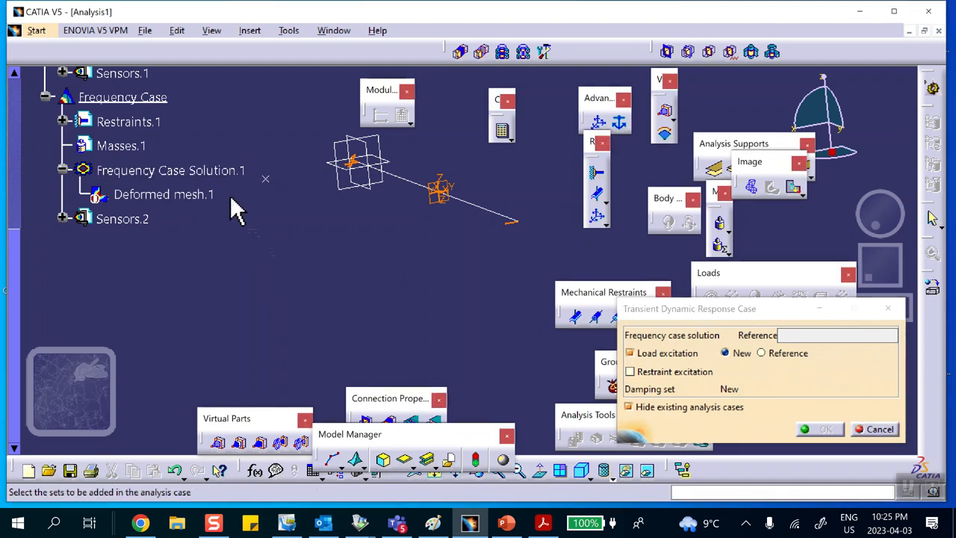
pyautogui.click(222, 171)
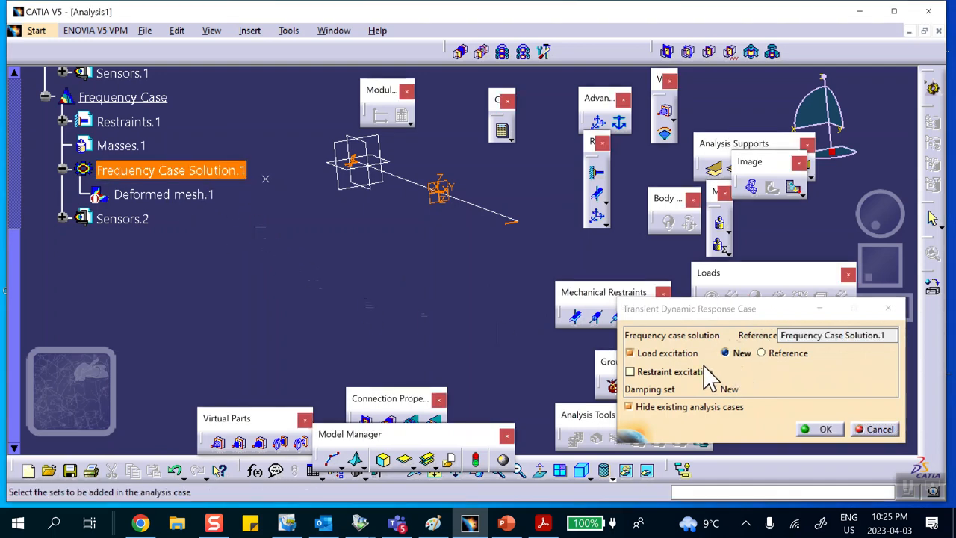
pyautogui.click(825, 429)
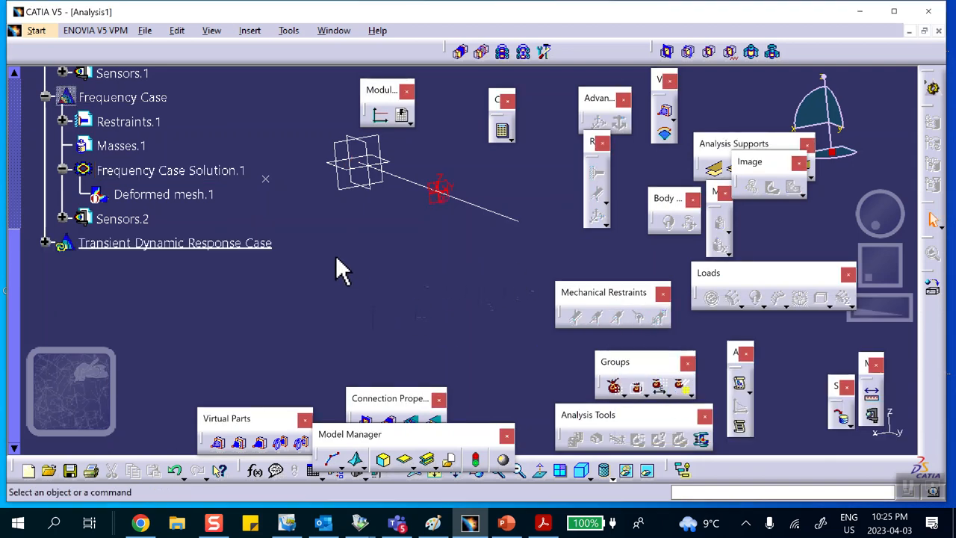
# - Add a white noise modulation named White Noise.1 and expand the Modulations.1 set in the tree
pyautogui.scroll(2, 336, 257)
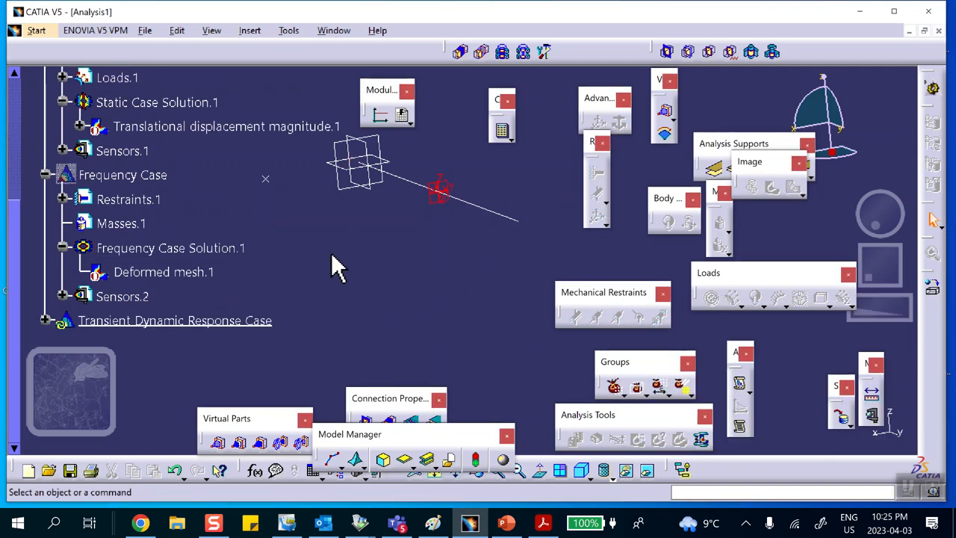
pyautogui.click(409, 120)
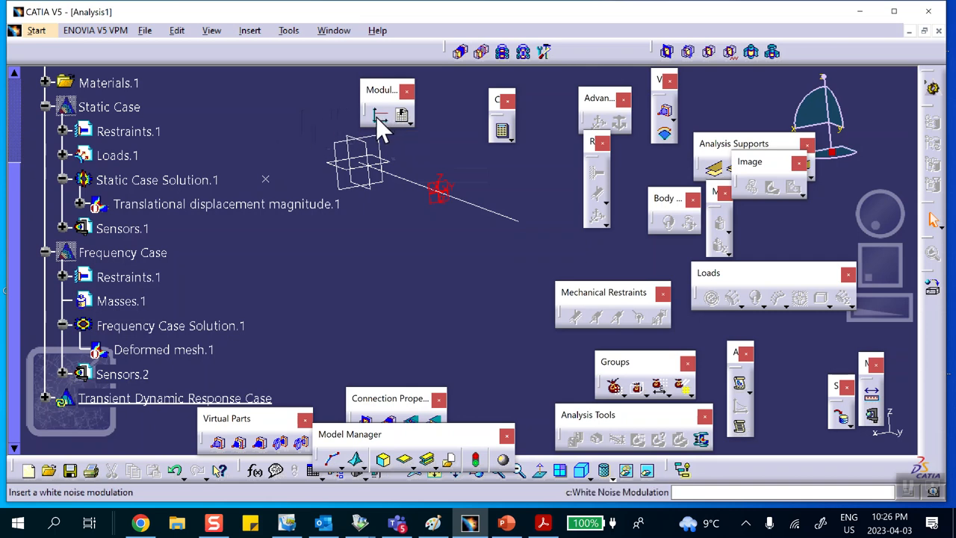
pyautogui.click(376, 116)
pyautogui.click(683, 256)
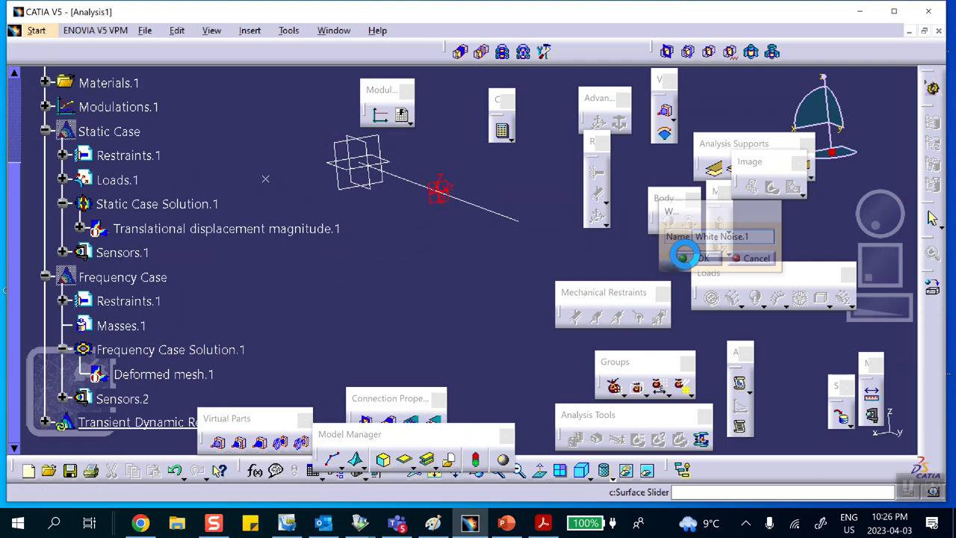
pyautogui.click(47, 106)
# - Edit Load Excitation.1 in the Transient Dynamic Response Case and select Loads.1 from the static case as its load
pyautogui.scroll(-2, 209, 153)
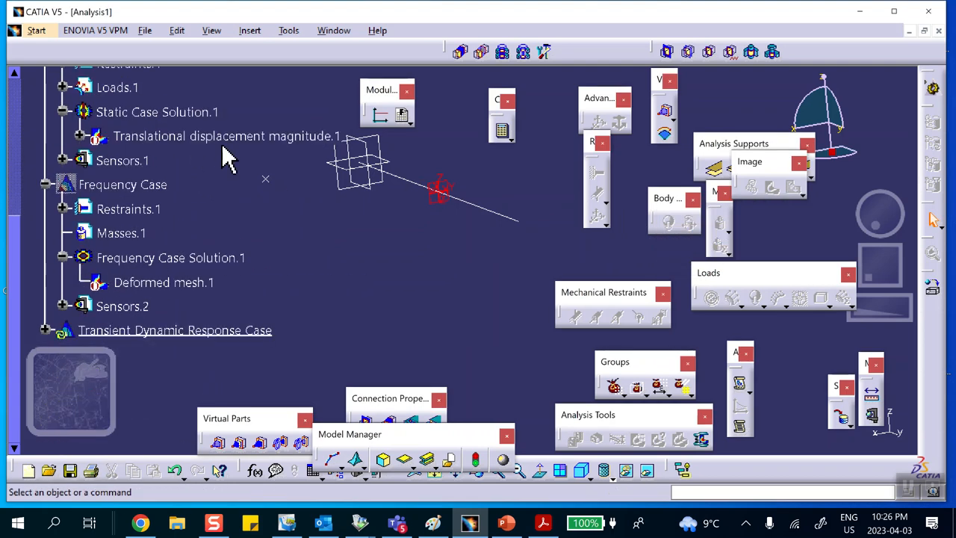
pyautogui.scroll(-2, 228, 157)
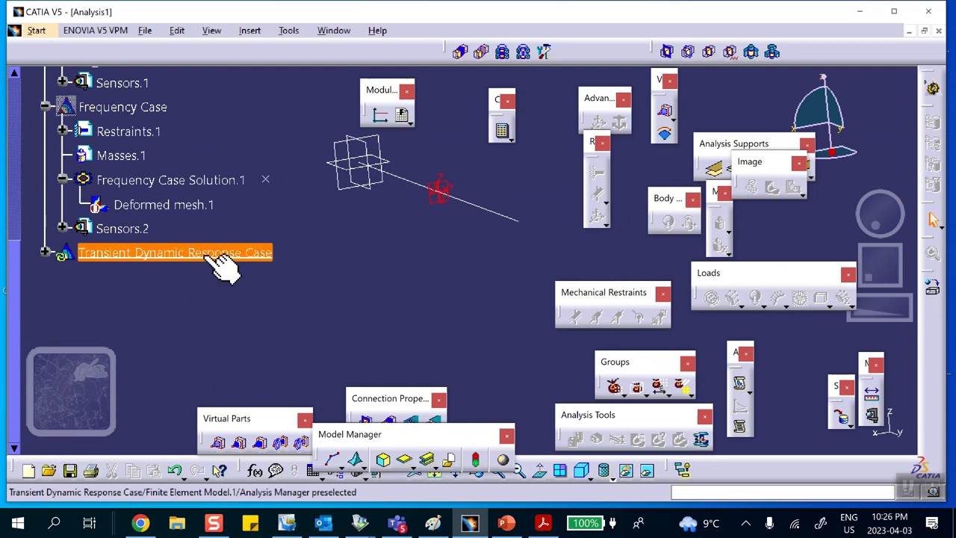
pyautogui.click(43, 252)
pyautogui.scroll(-2, 121, 219)
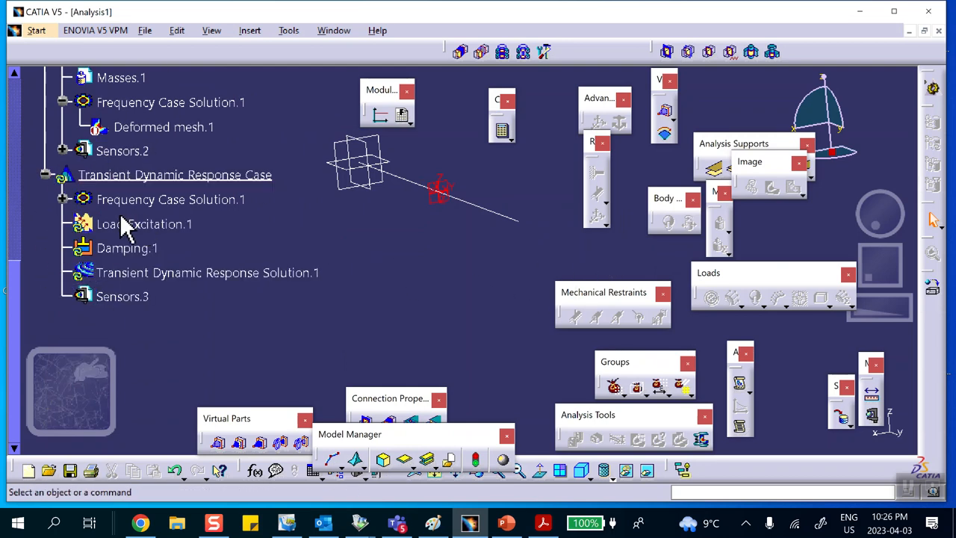
pyautogui.doubleClick(172, 226)
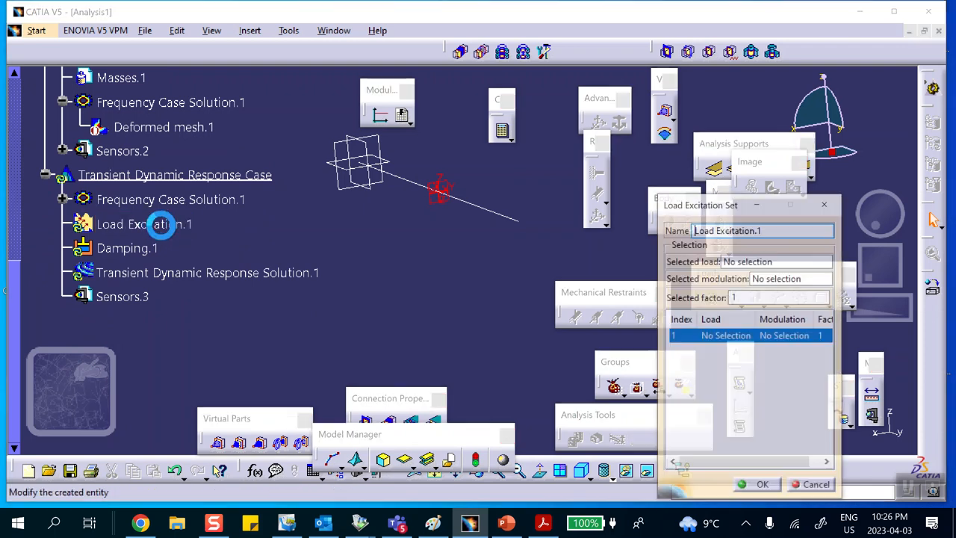
pyautogui.click(746, 263)
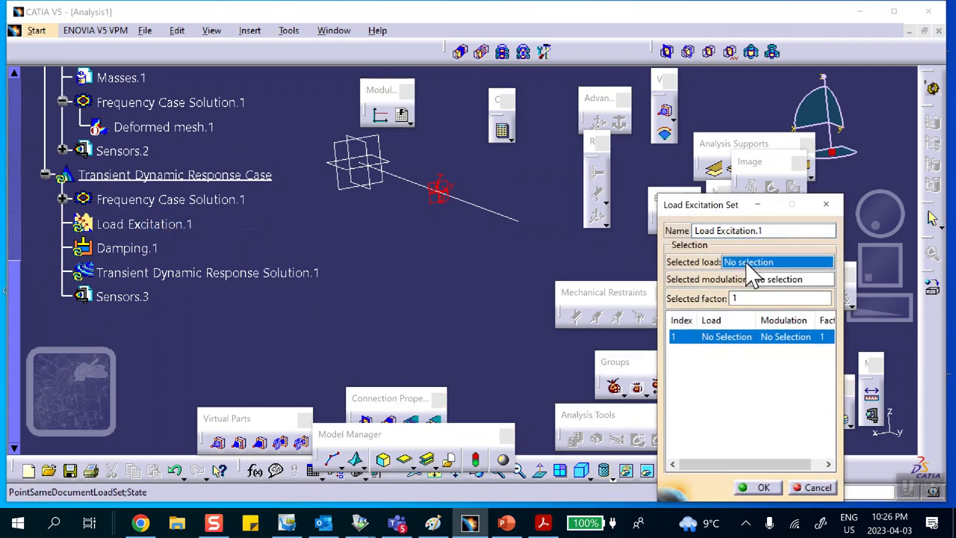
pyautogui.scroll(3, 135, 154)
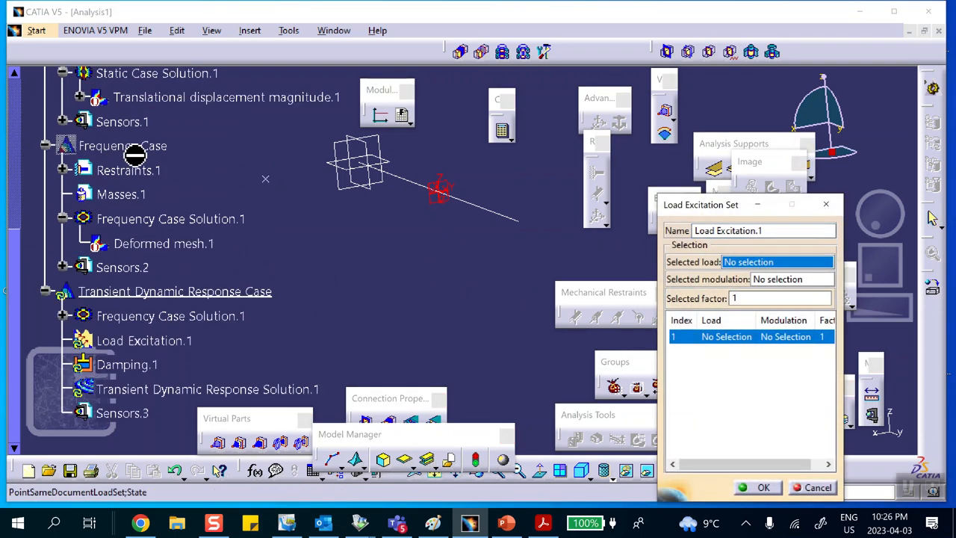
pyautogui.scroll(3, 136, 154)
pyautogui.click(111, 166)
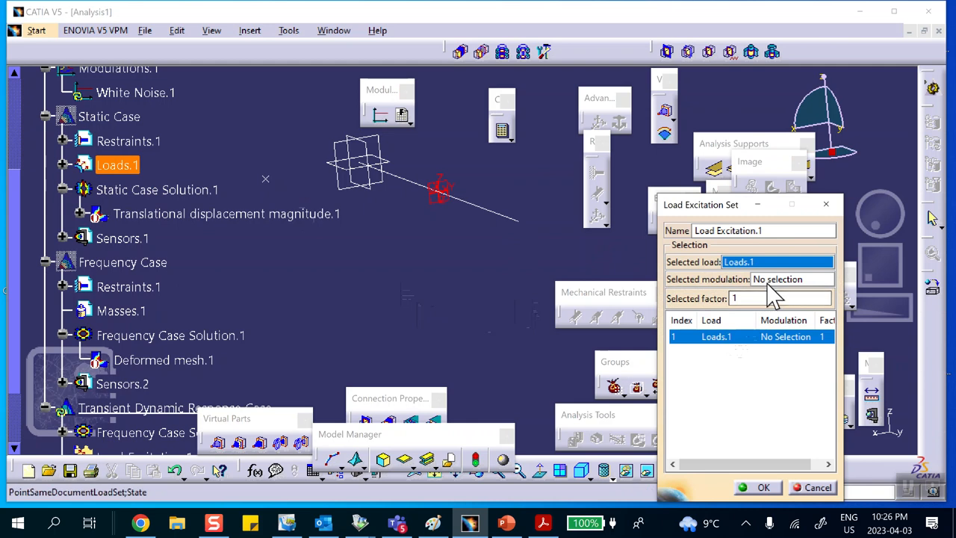
# - Assign White Noise.1 as the modulation of the load excitation set and accept the set
pyautogui.click(776, 283)
pyautogui.scroll(1, 190, 227)
pyautogui.click(141, 136)
pyautogui.click(758, 486)
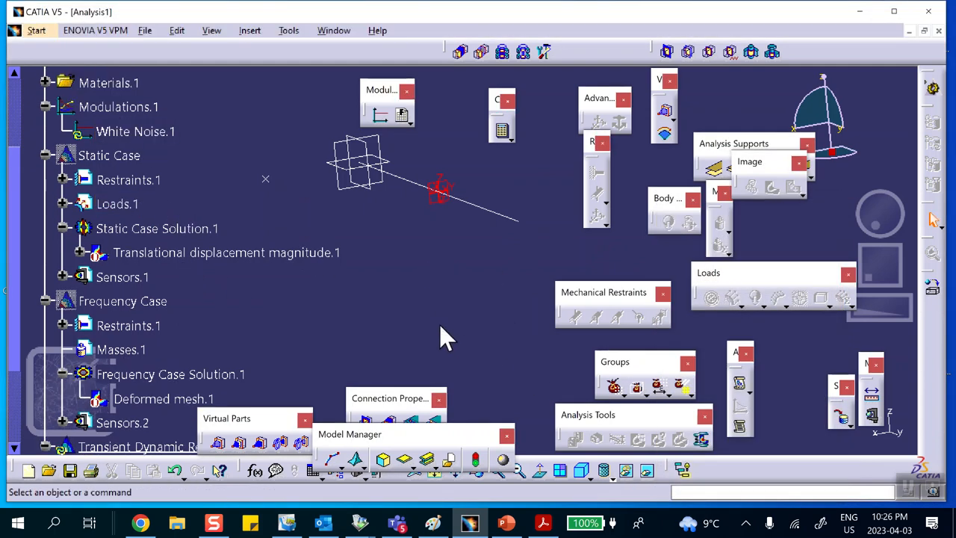
# - Set Transient Dynamic Response Solution.1 to a maximum sampling of 1 s with 100 steps
pyautogui.scroll(-6, 363, 299)
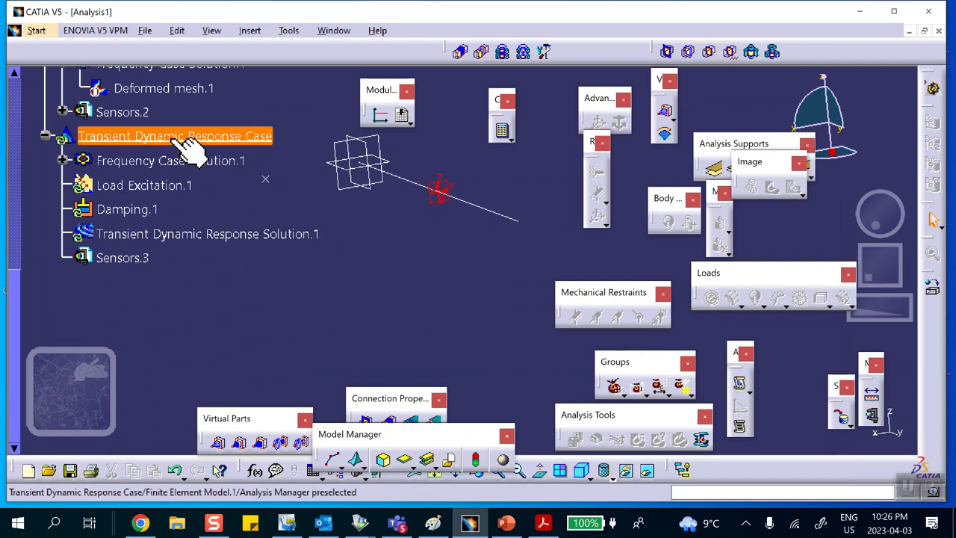
pyautogui.doubleClick(200, 233)
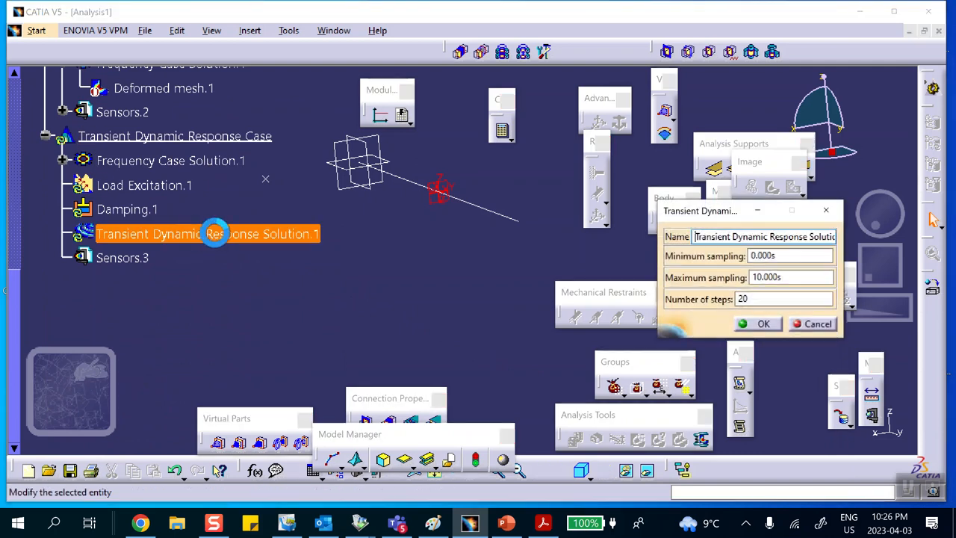
pyautogui.doubleClick(791, 278)
pyautogui.write('1')
pyautogui.click(756, 299)
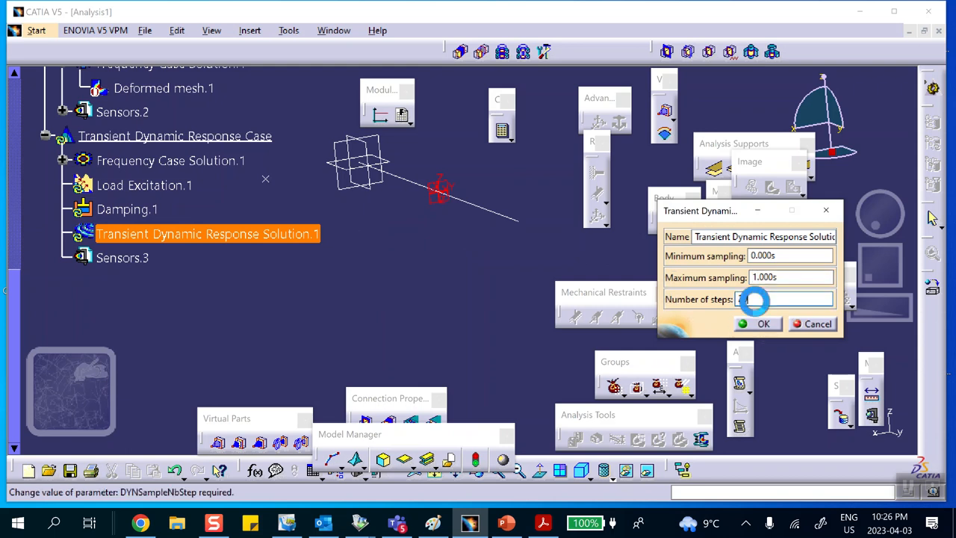
pyautogui.doubleClick(754, 299)
pyautogui.write('100')
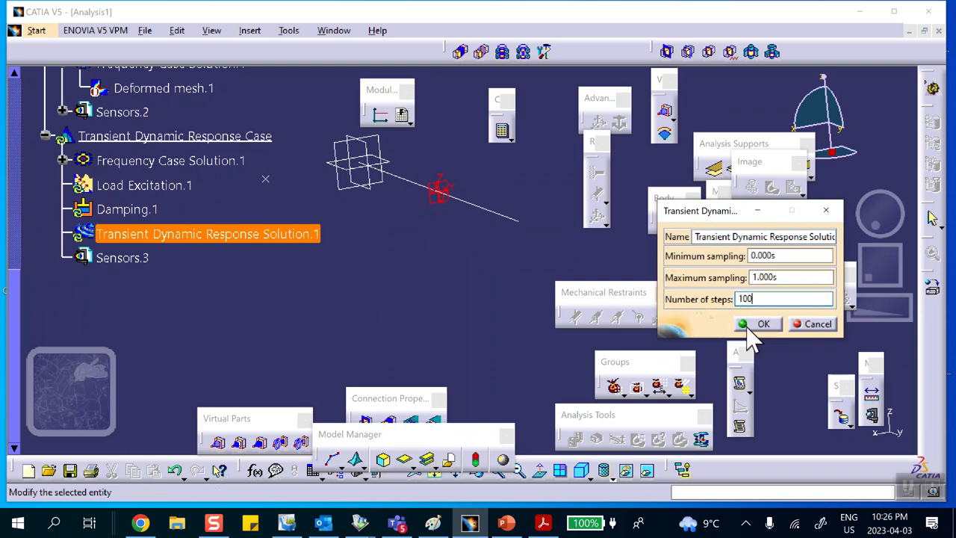
pyautogui.click(756, 323)
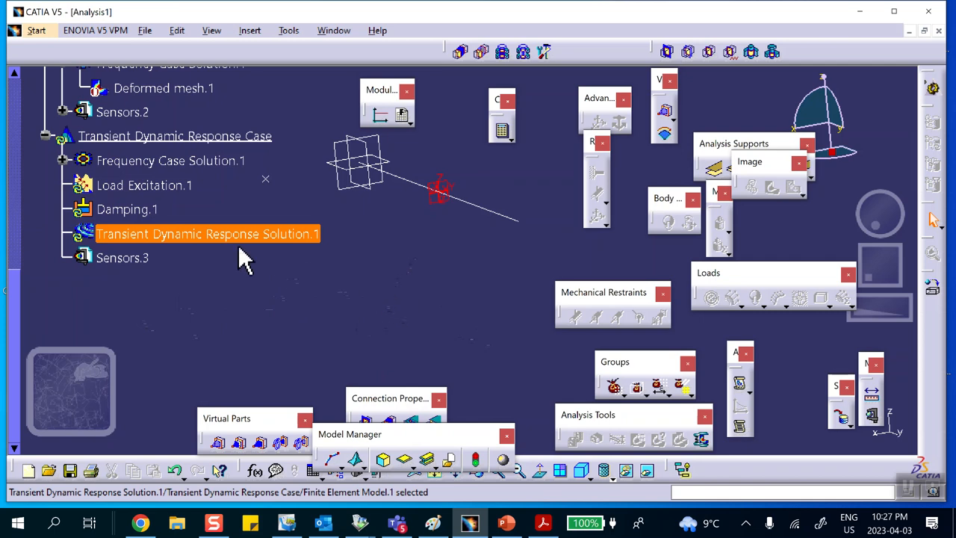
pyautogui.moveTo(395, 275); pyautogui.dragTo(402, 254, button='middle')
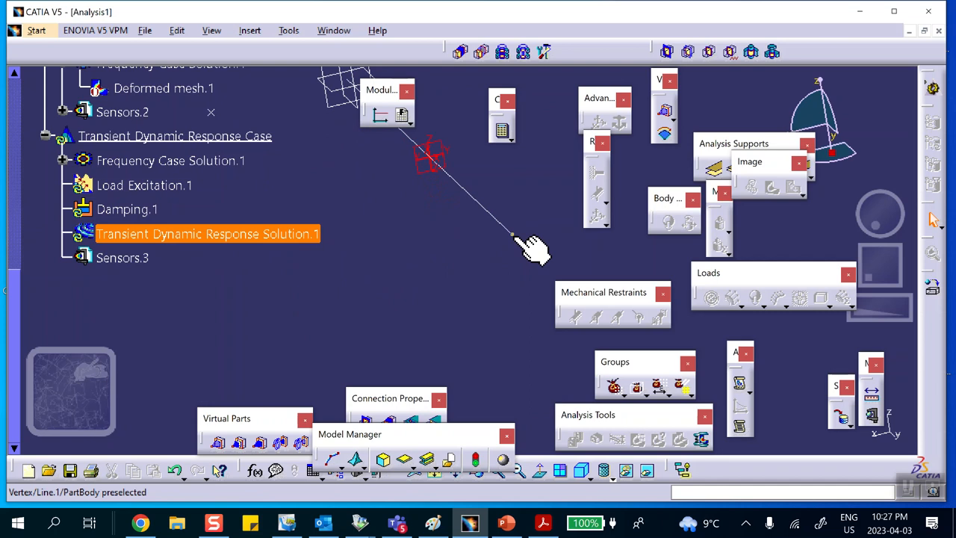
pyautogui.moveTo(433, 250); pyautogui.dragTo(437, 291, button='middle')
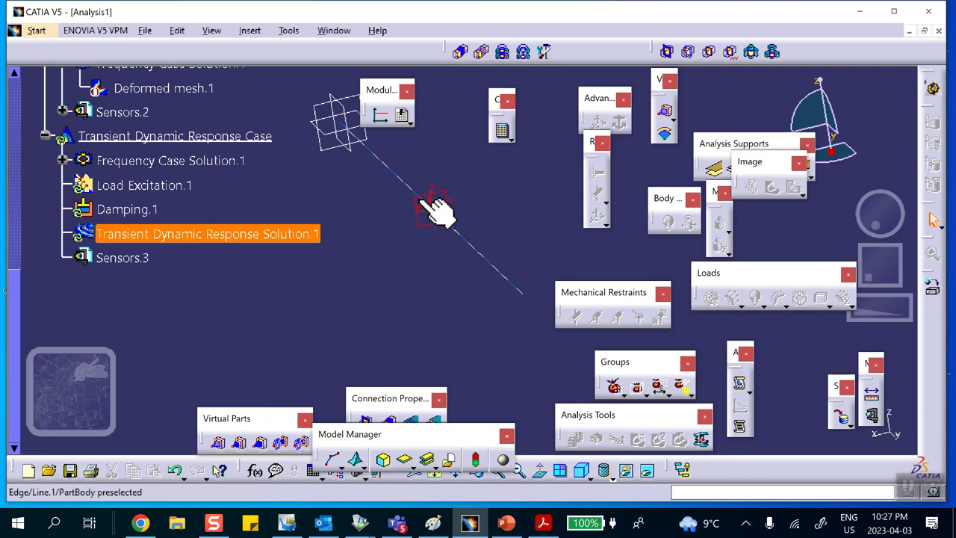
# - Generate a 2D display of Transient Dynamic Response Solution.1 with results in absolute axis and a single graph
pyautogui.moveTo(451, 306); pyautogui.dragTo(429, 260, button='middle')
pyautogui.moveTo(321, 249); pyautogui.dragTo(357, 196, button='middle')
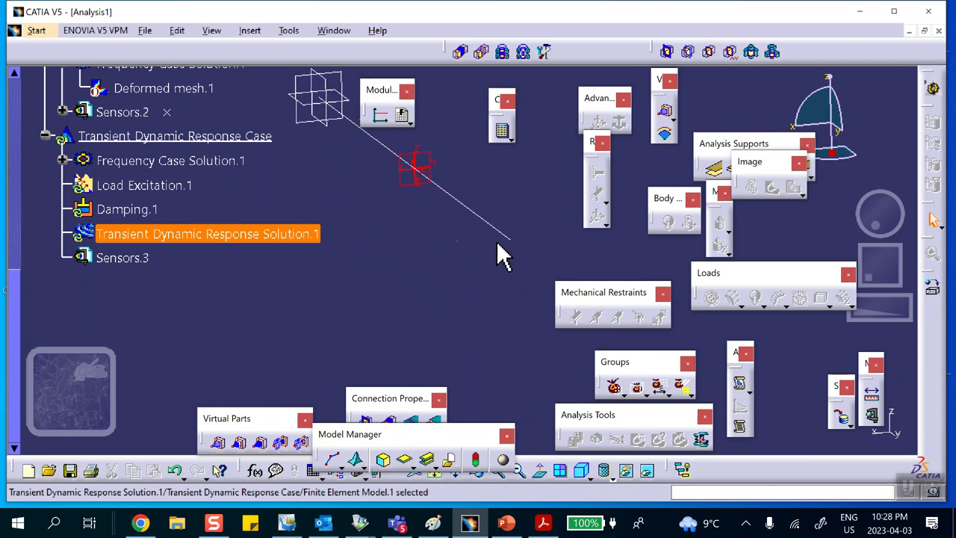
pyautogui.rightClick(275, 231)
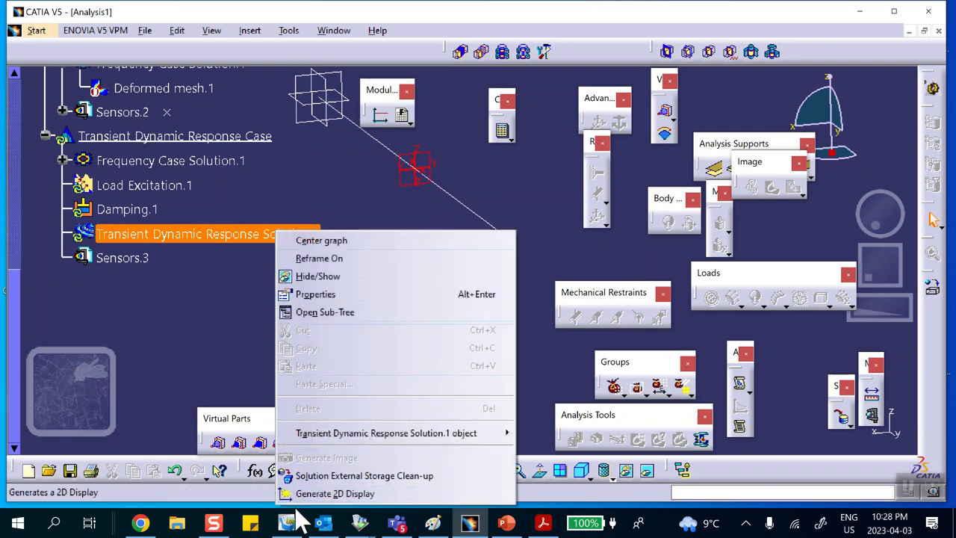
pyautogui.click(329, 493)
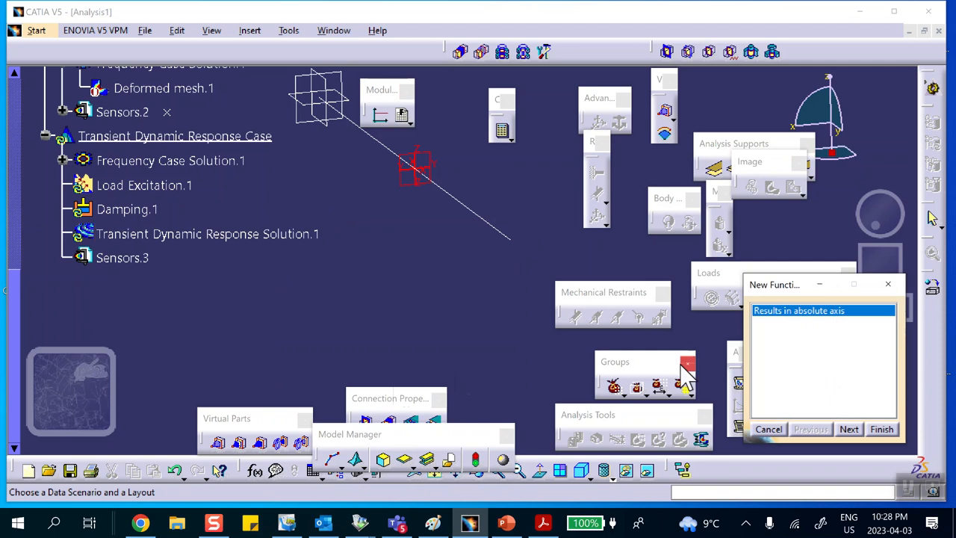
pyautogui.click(849, 430)
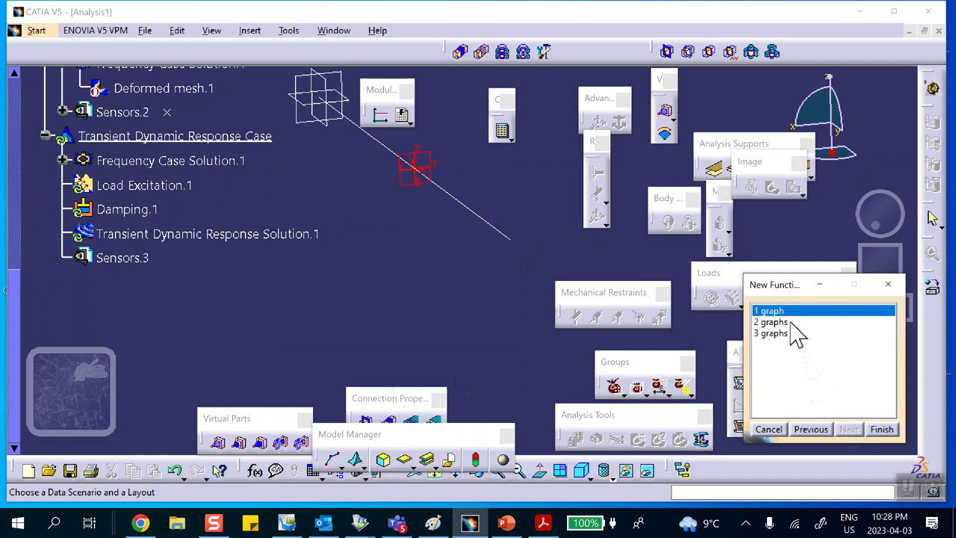
pyautogui.click(880, 431)
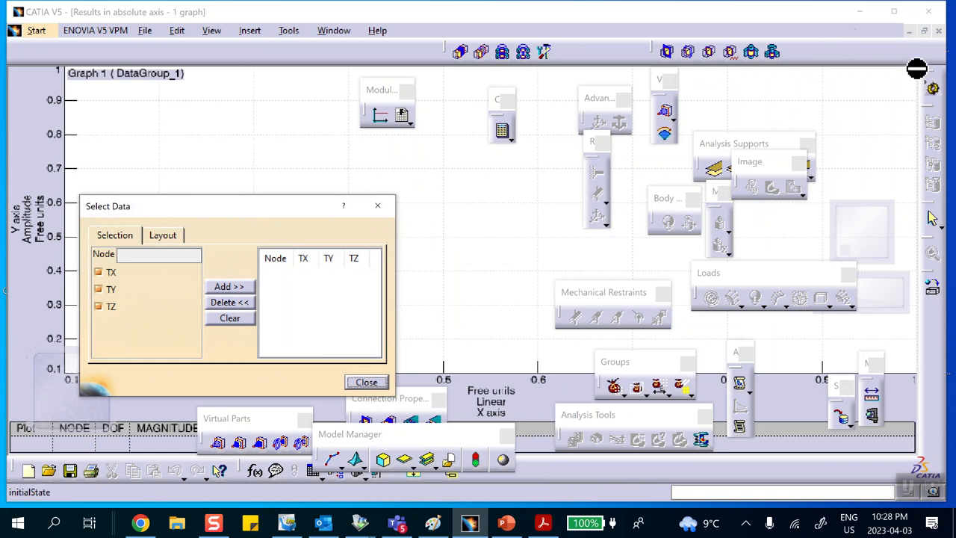
# - Hide the red symbol at the beam's midpoint in the analysis model and add node 13 with TX, TY and TZ to the graph data
pyautogui.click(908, 30)
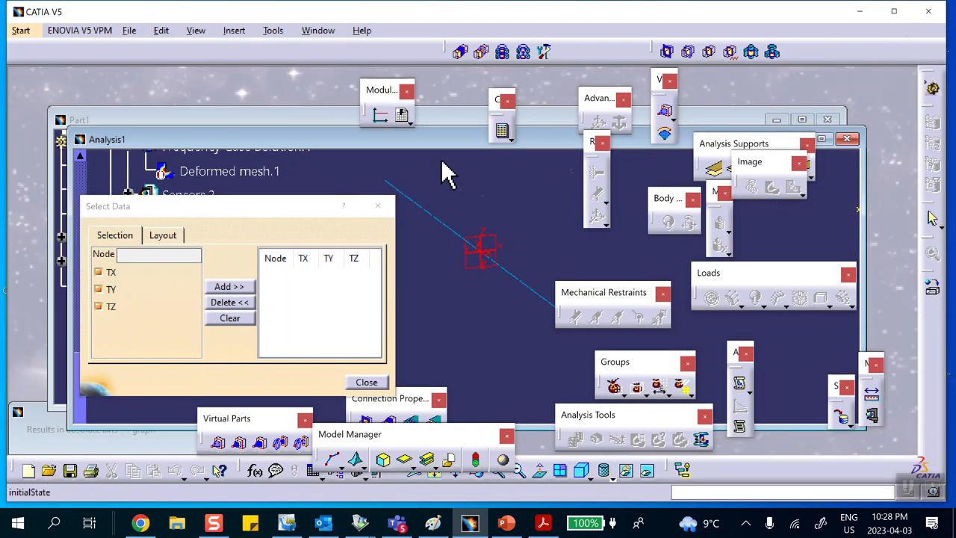
pyautogui.rightClick(486, 234)
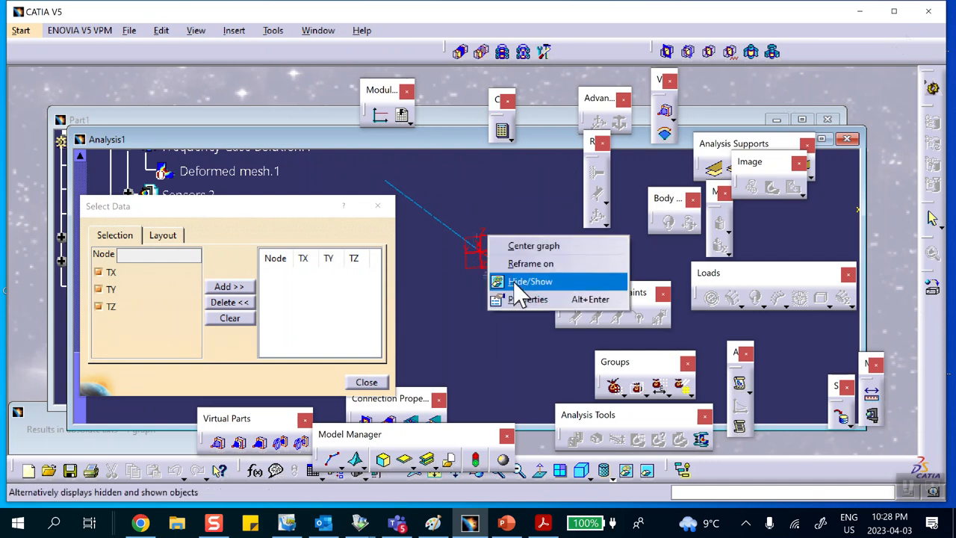
pyautogui.click(515, 282)
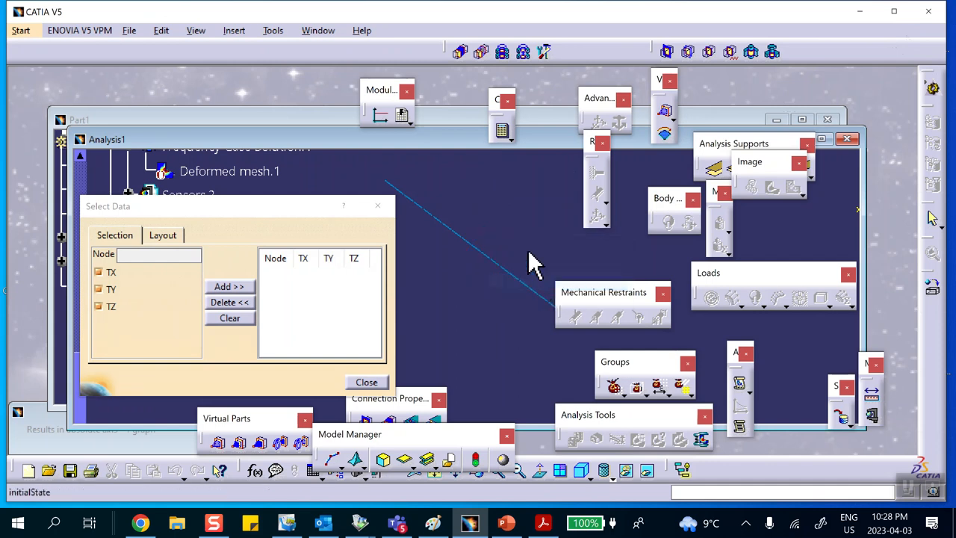
pyautogui.click(491, 261)
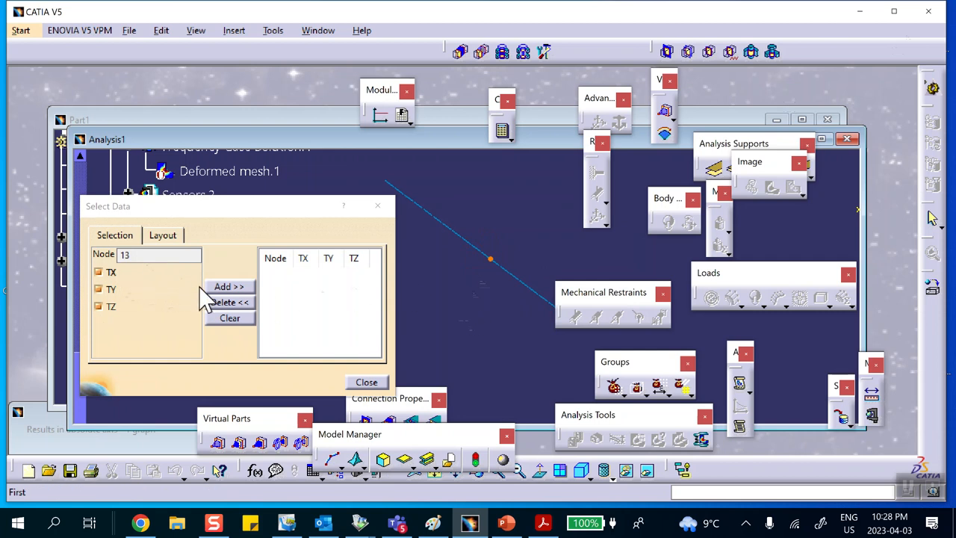
pyautogui.click(225, 287)
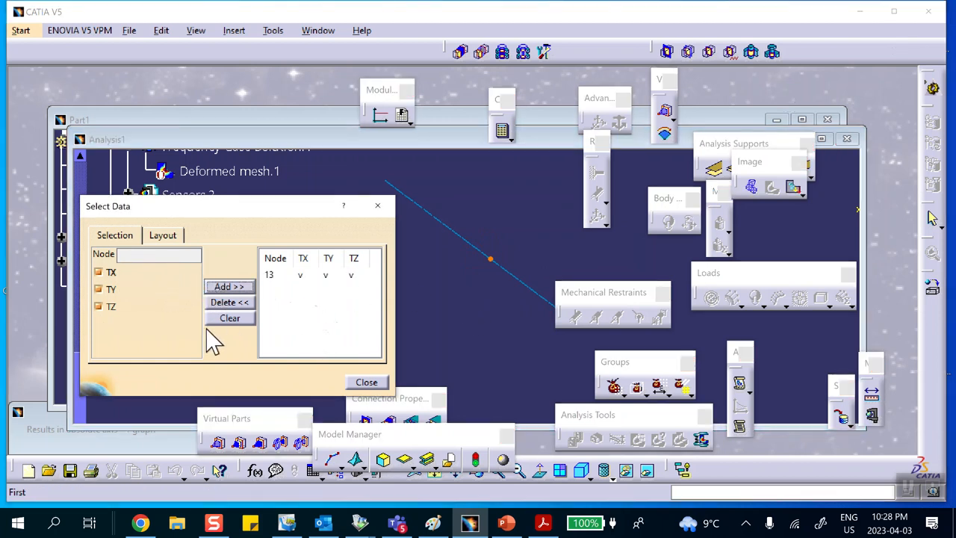
pyautogui.click(365, 383)
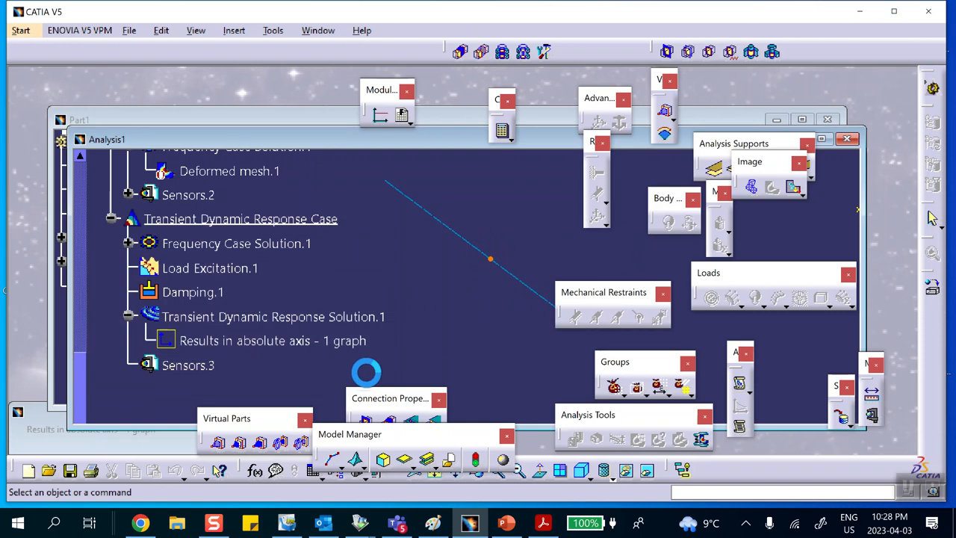
# - Open the one-graph absolute axis results and examine node 13's displacement over time behind the data selection dialog
pyautogui.doubleClick(262, 340)
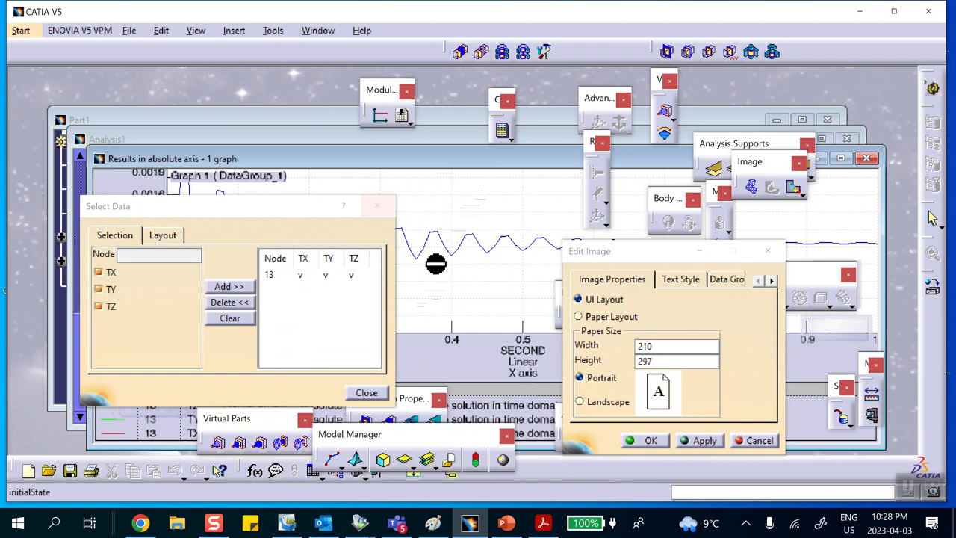
pyautogui.click(769, 252)
pyautogui.moveTo(297, 209); pyautogui.dragTo(330, 332)
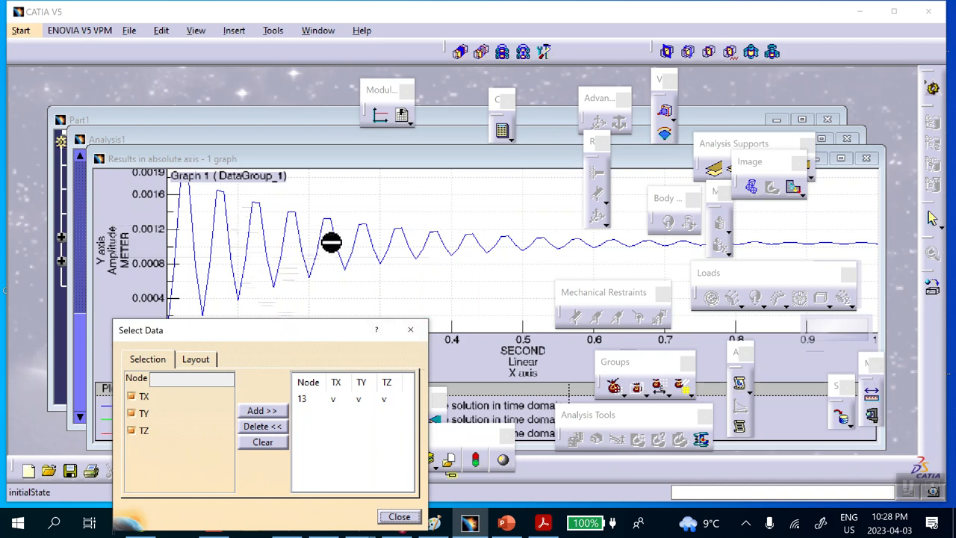
pyautogui.moveTo(242, 332); pyautogui.dragTo(277, 234)
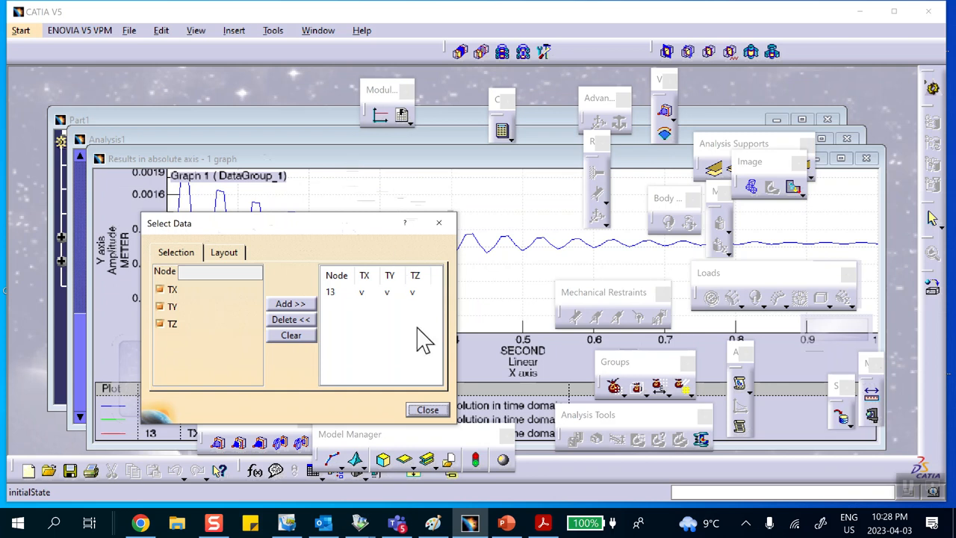
pyautogui.click(424, 409)
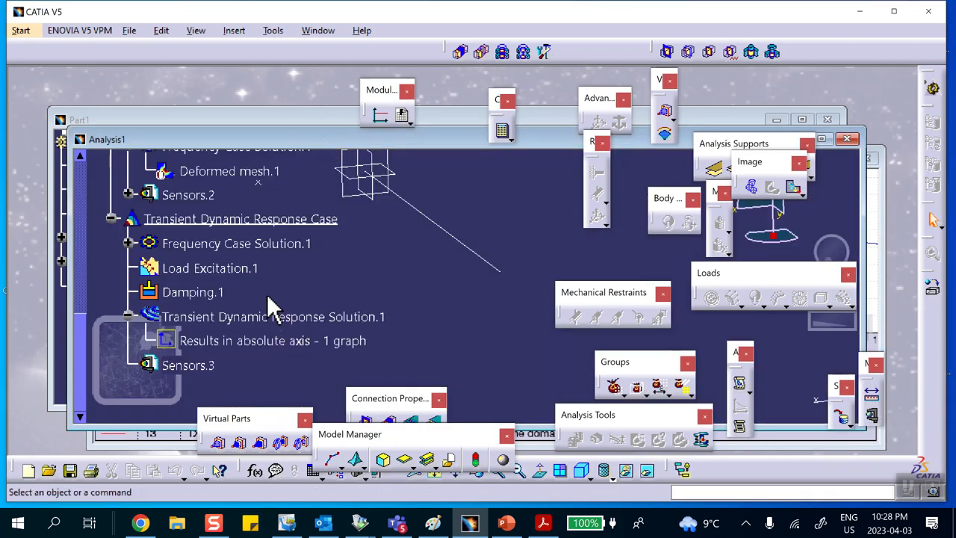
# - Increase the number of steps of Transient Dynamic Response Solution.1 for a finer time sampling
pyautogui.scroll(-1, 267, 291)
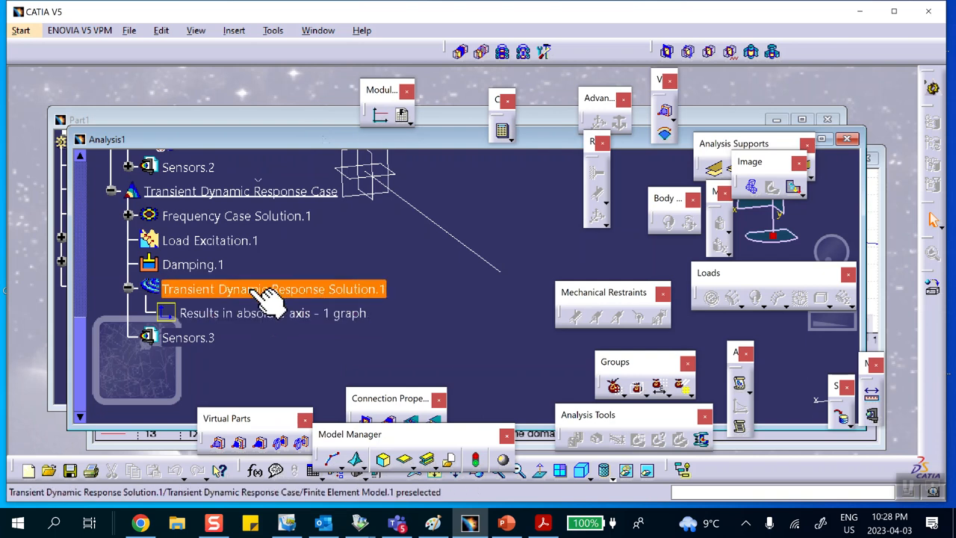
pyautogui.doubleClick(260, 290)
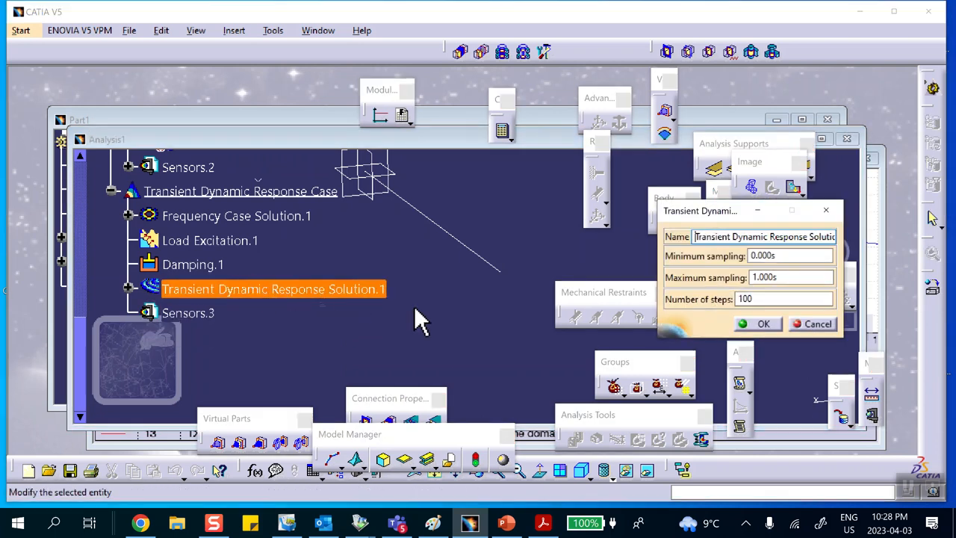
pyautogui.doubleClick(768, 299)
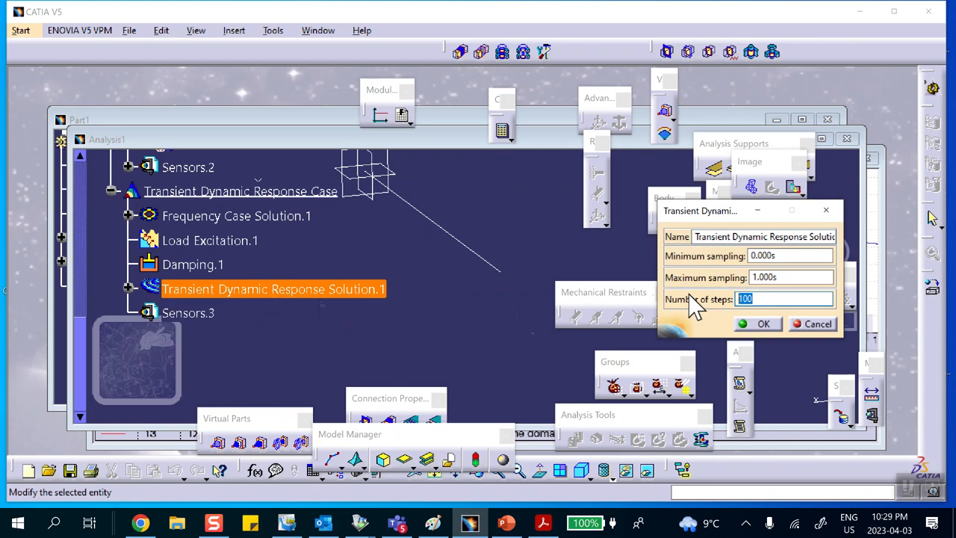
pyautogui.click(765, 324)
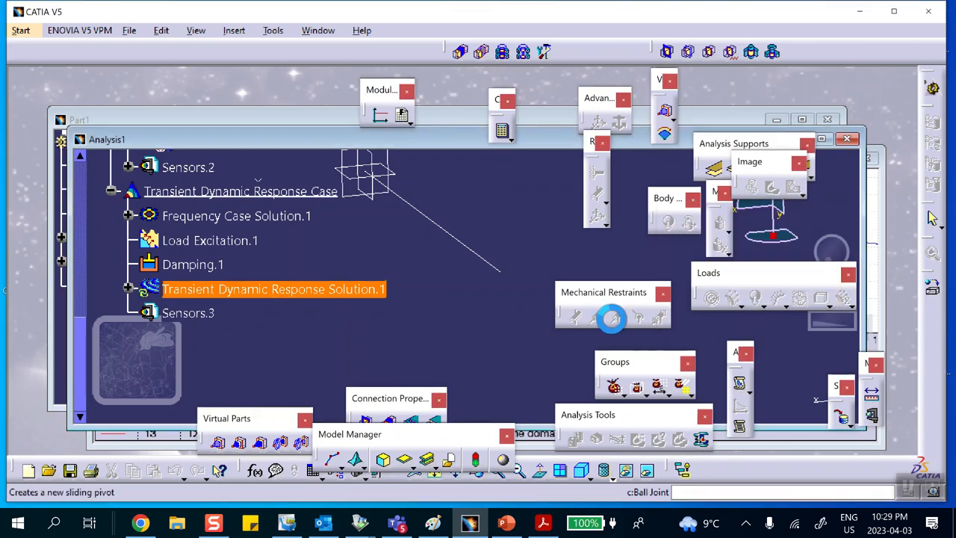
pyautogui.doubleClick(314, 298)
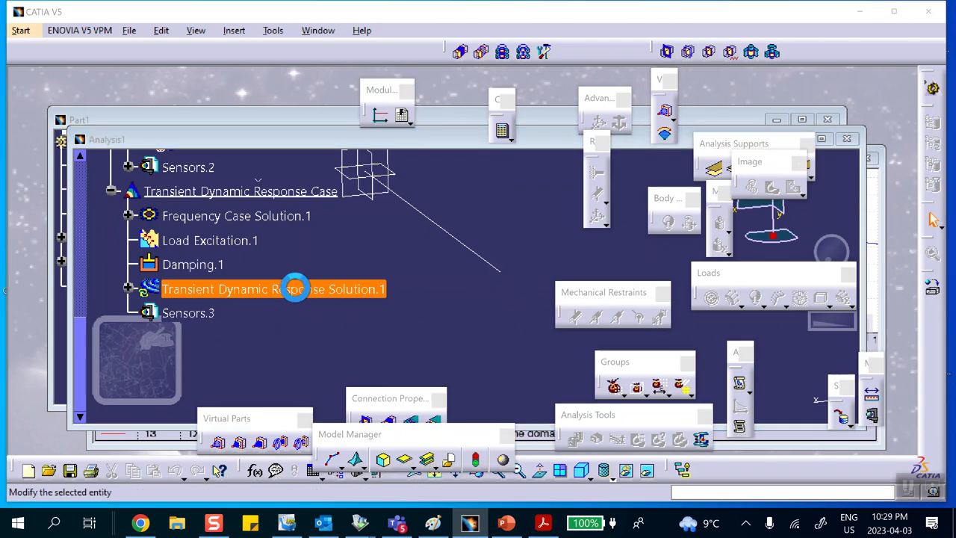
pyautogui.click(810, 324)
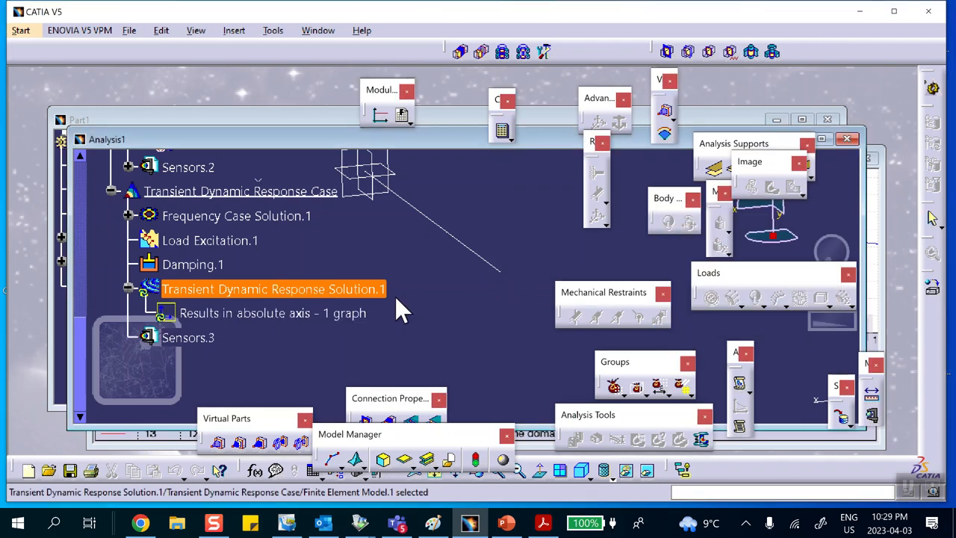
# - Reopen the results graph to examine the damped response with the finer sampling, and return to the analysis model
pyautogui.doubleClick(250, 306)
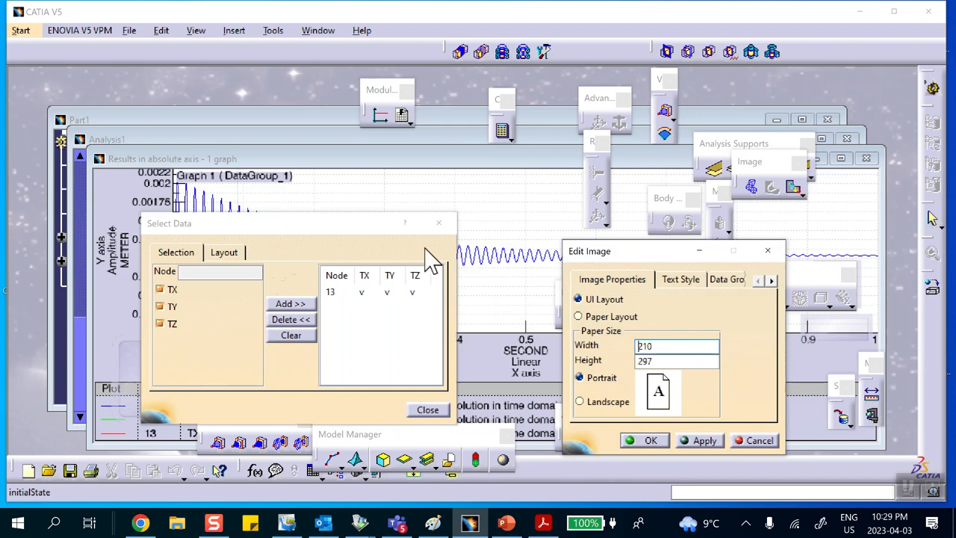
pyautogui.click(419, 408)
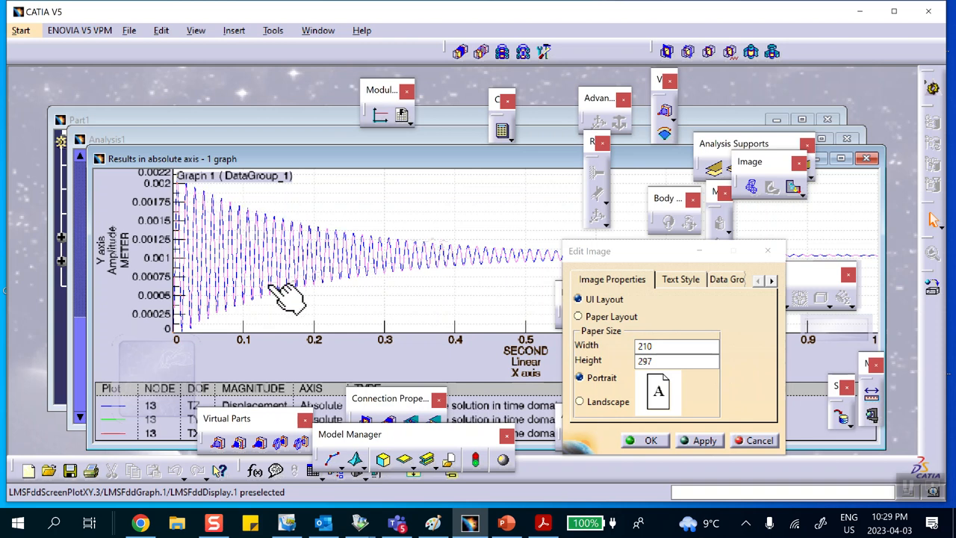
pyautogui.click(766, 251)
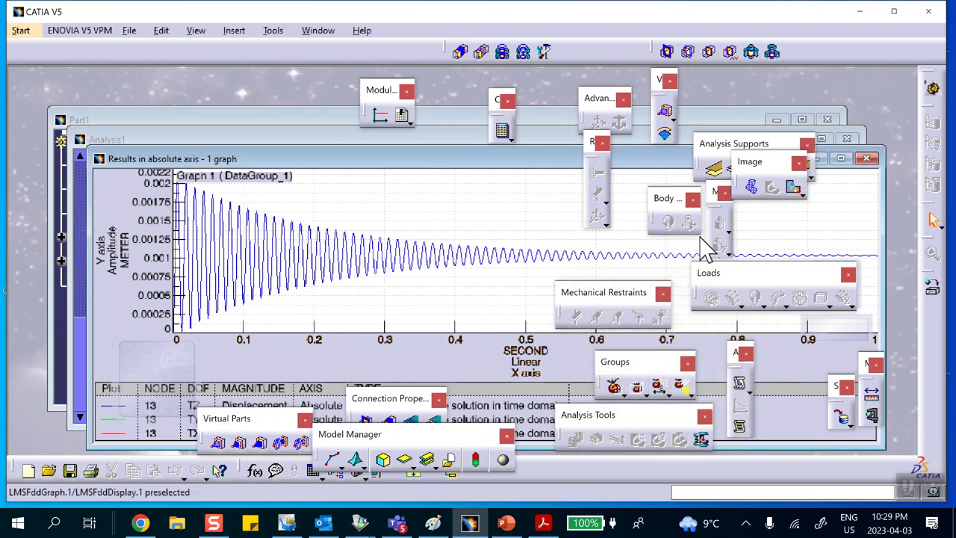
pyautogui.click(819, 159)
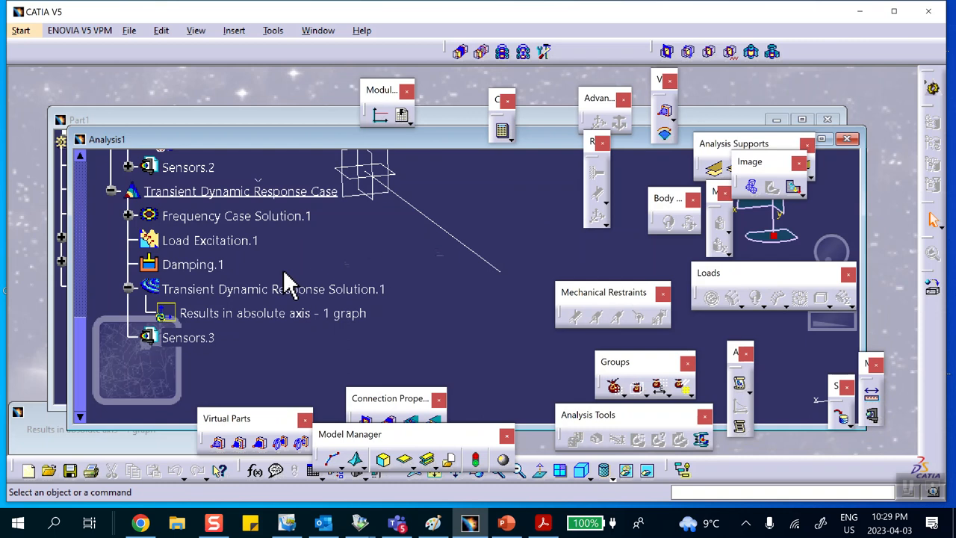
# - Set the global critical damping ratio of Damping.1 to 0 % under modal damping and accept the damping choice
pyautogui.doubleClick(196, 263)
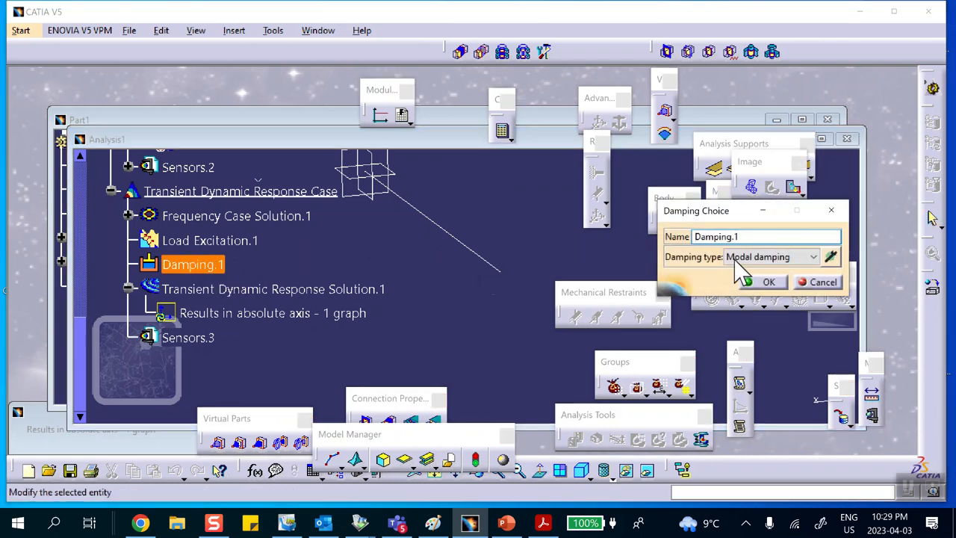
pyautogui.click(830, 256)
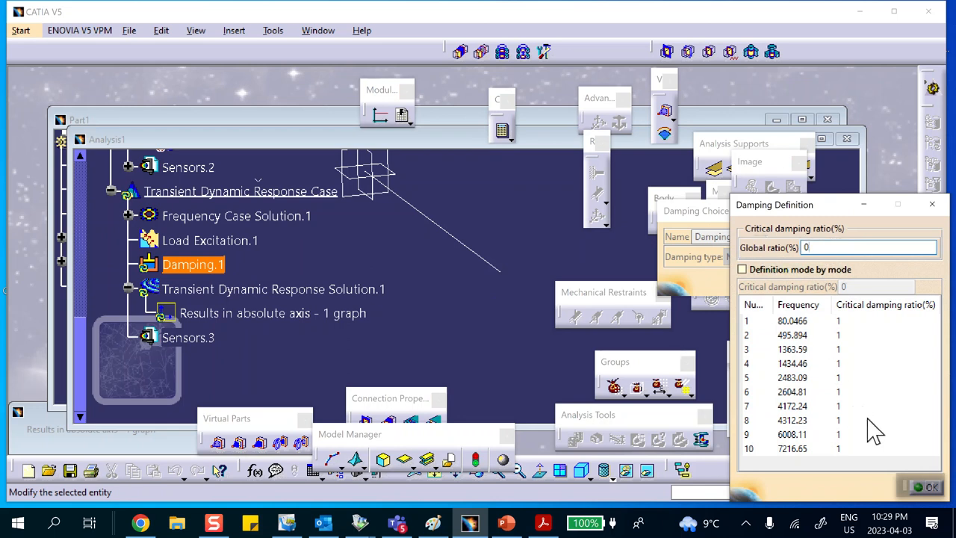
pyautogui.click(926, 494)
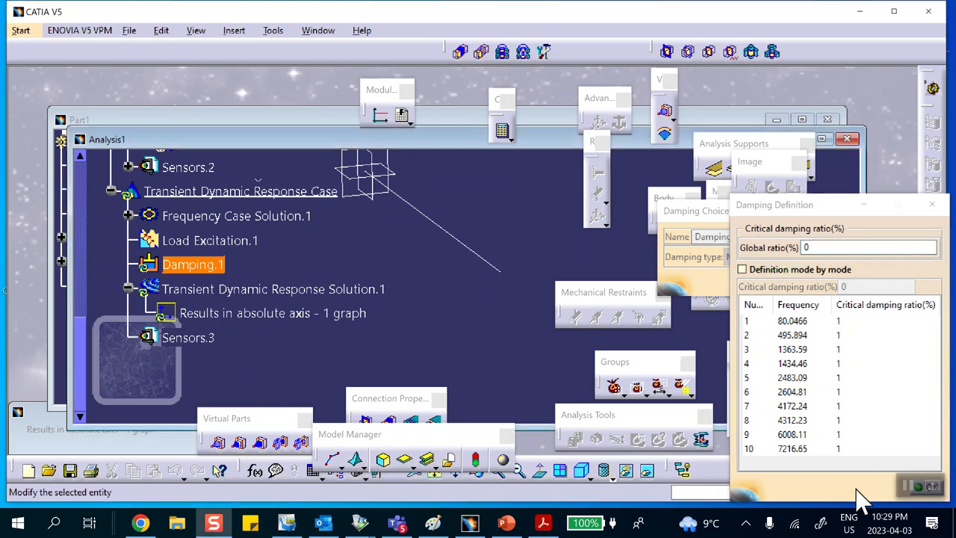
pyautogui.moveTo(848, 210); pyautogui.dragTo(763, 172)
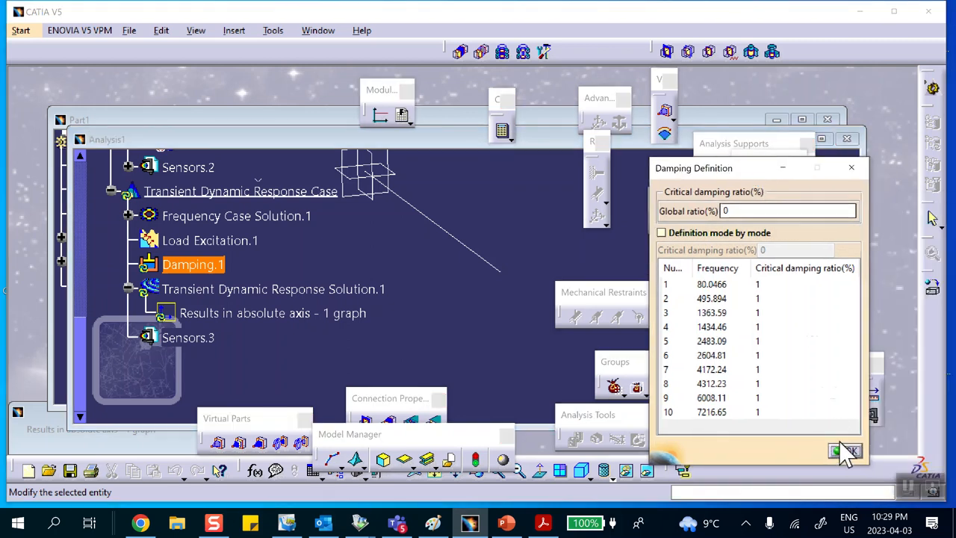
pyautogui.click(848, 452)
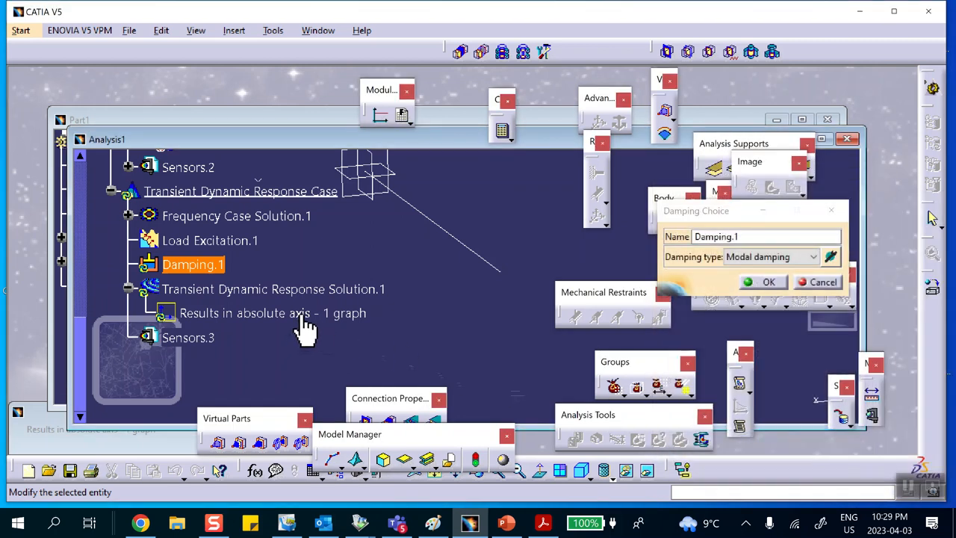
pyautogui.click(766, 282)
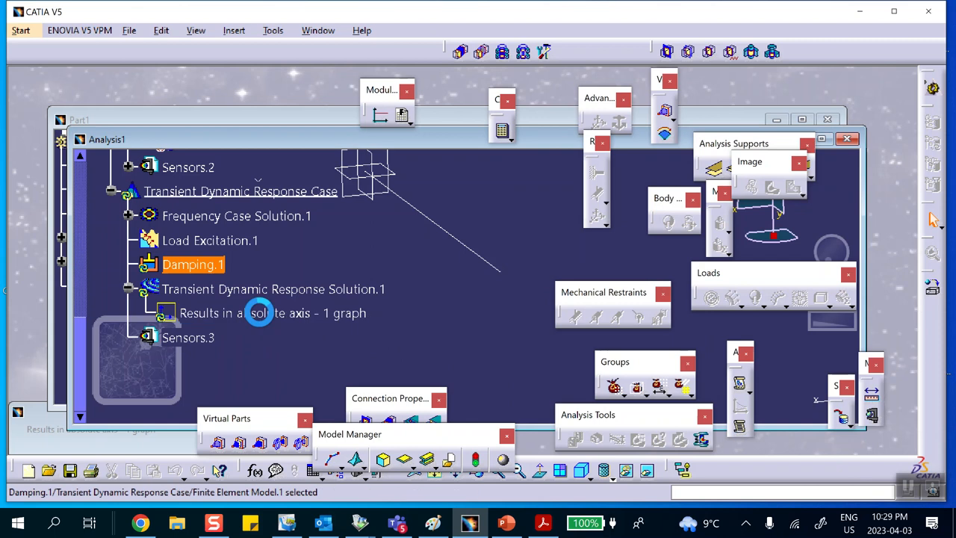
# - Open the results graph to examine node 13's undamped displacement response, dismissing the data selection and accepting the image settings
pyautogui.doubleClick(256, 313)
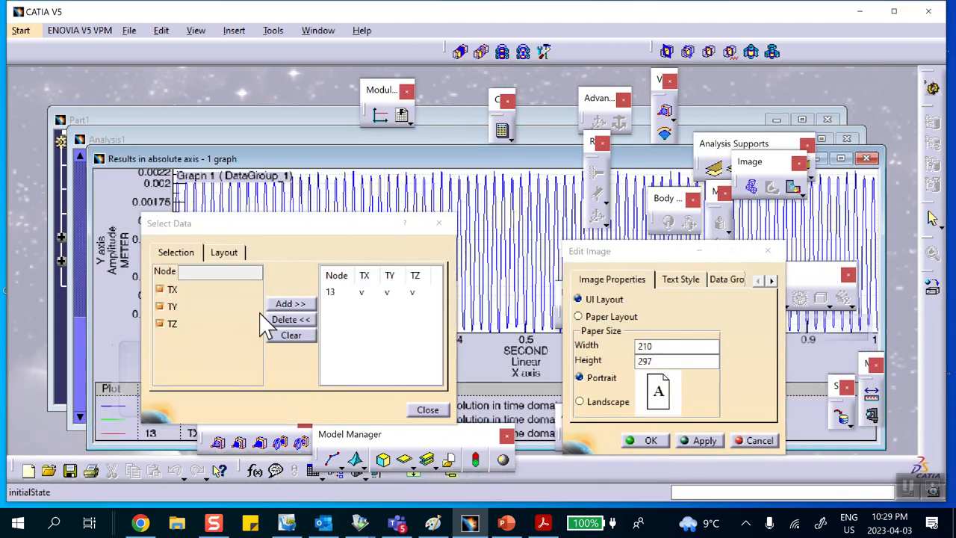
pyautogui.moveTo(380, 229)
pyautogui.mouseDown()
pyautogui.moveTo(348, 306)
pyautogui.moveTo(341, 360)
pyautogui.moveTo(363, 237)
pyautogui.mouseUp()
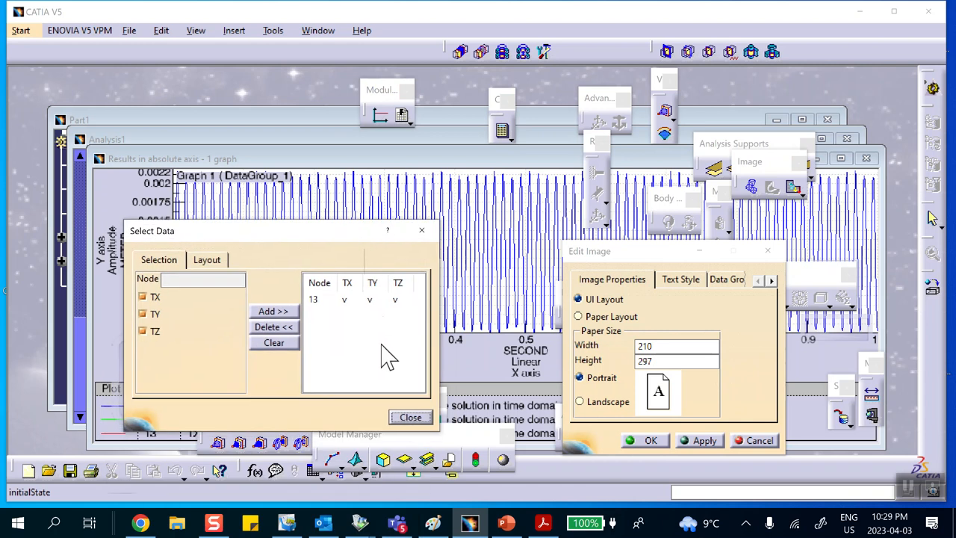
pyautogui.click(410, 417)
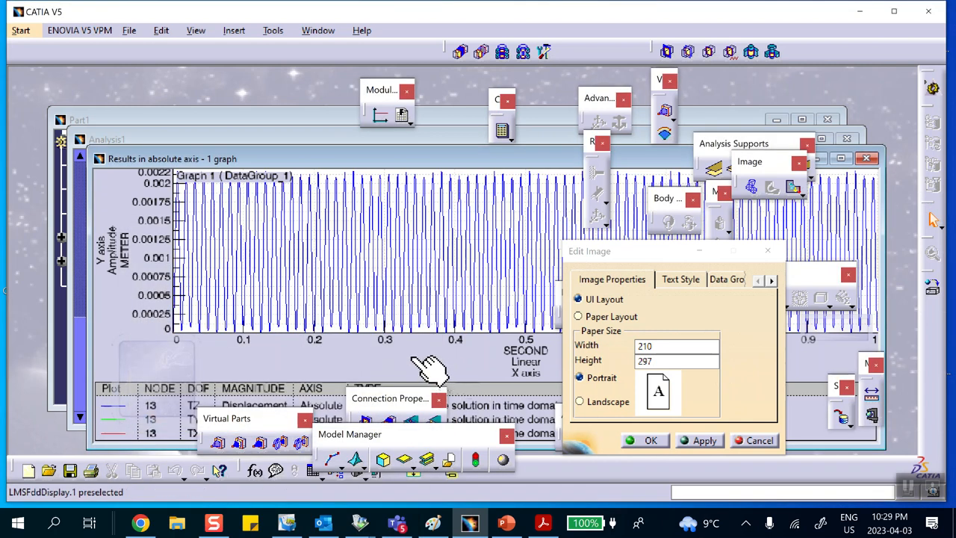
pyautogui.click(650, 440)
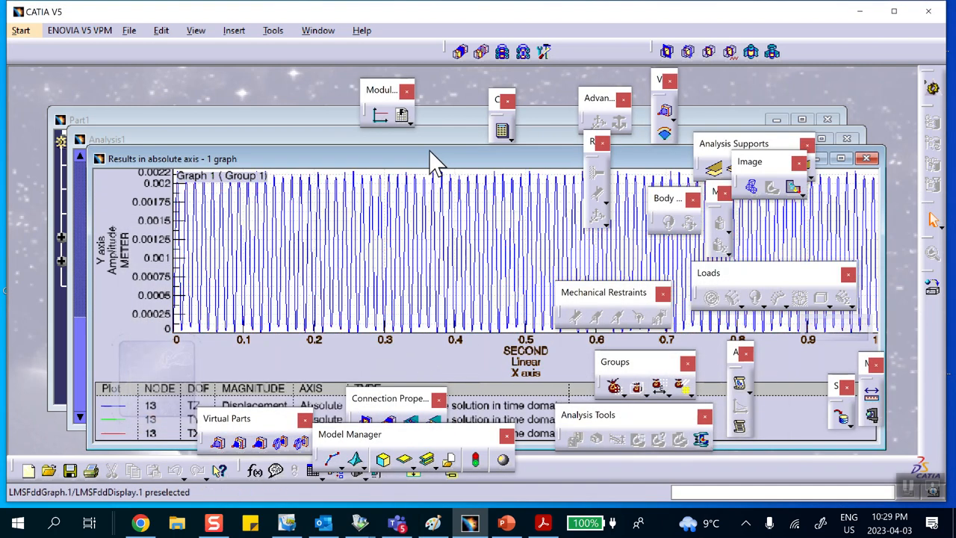
# - Return to the analysis model and set Damping.1's global critical damping ratio to 50 % under modal damping, accepting the damping choice
pyautogui.click(403, 139)
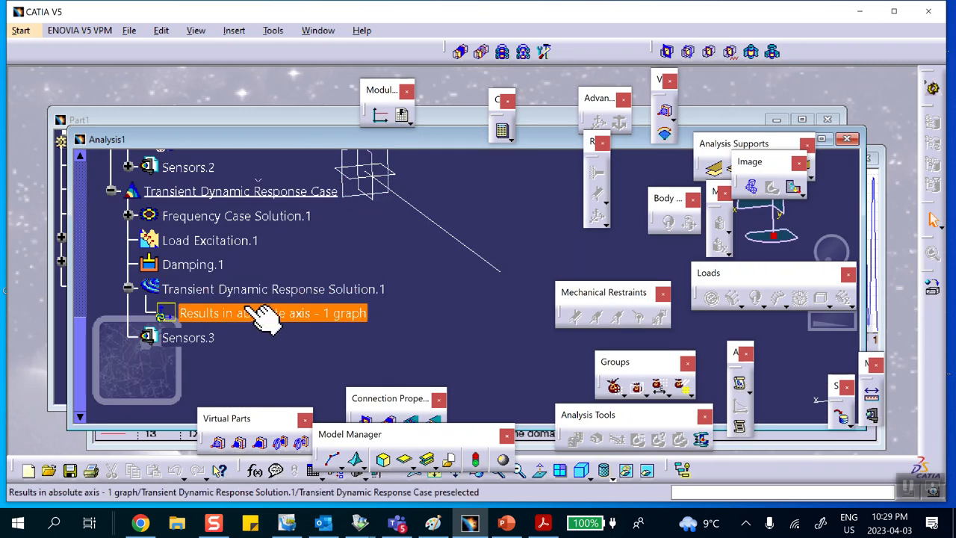
pyautogui.doubleClick(213, 267)
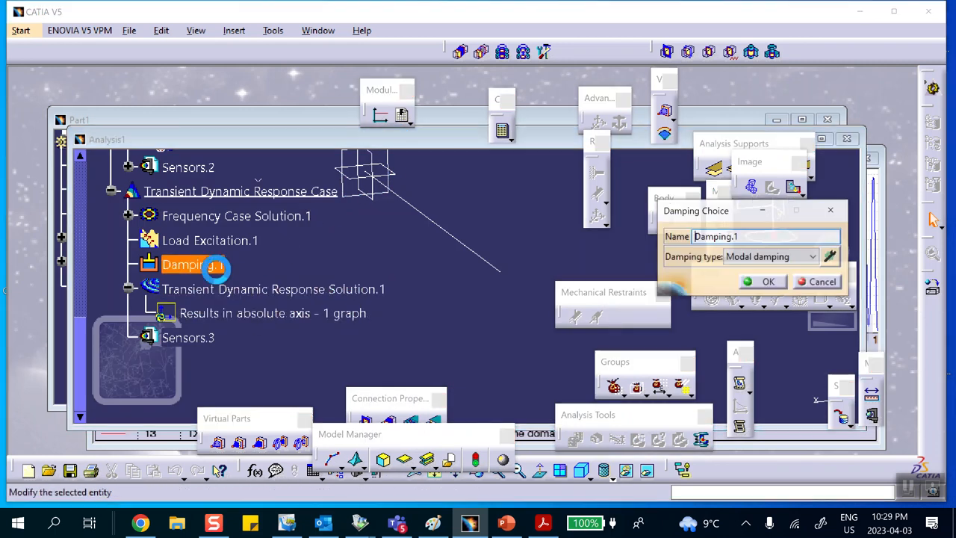
pyautogui.click(831, 256)
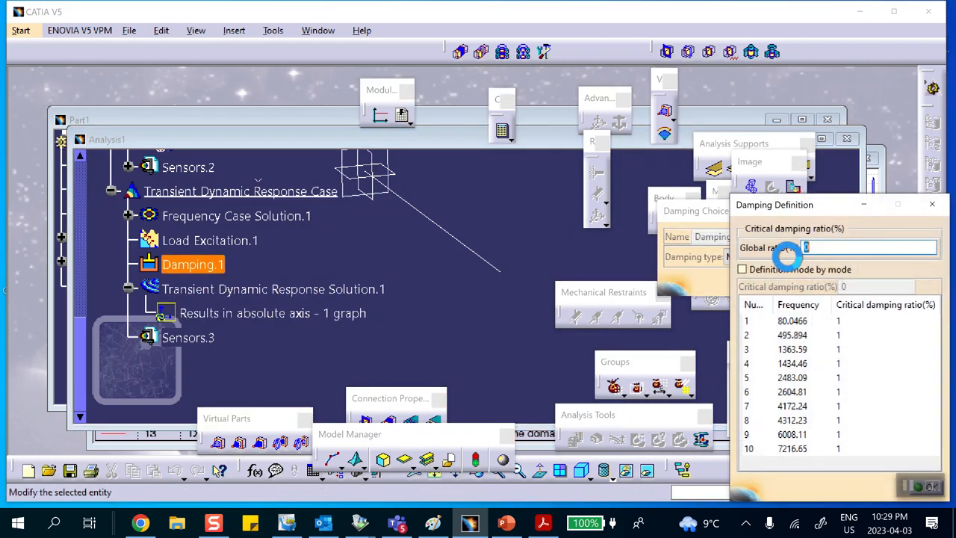
pyautogui.write('50')
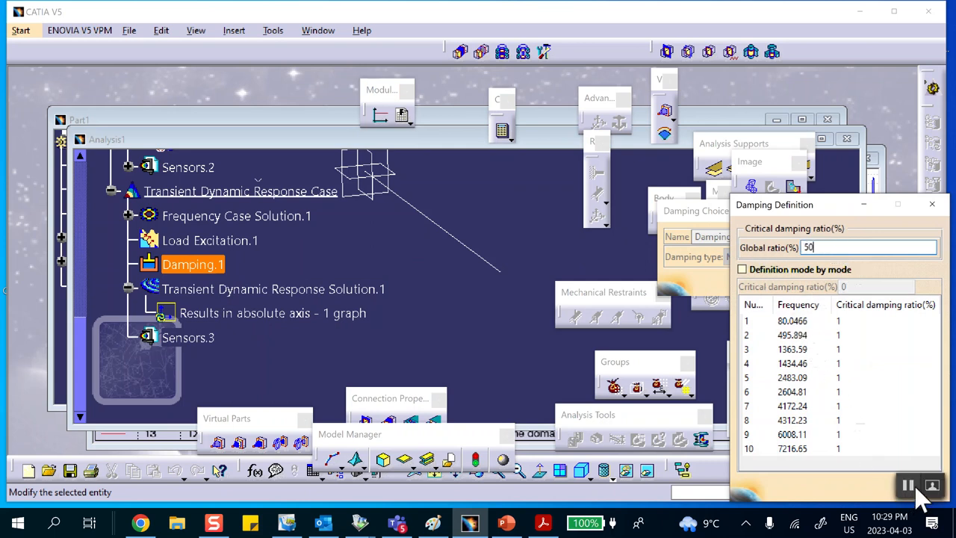
pyautogui.moveTo(830, 210); pyautogui.dragTo(739, 194)
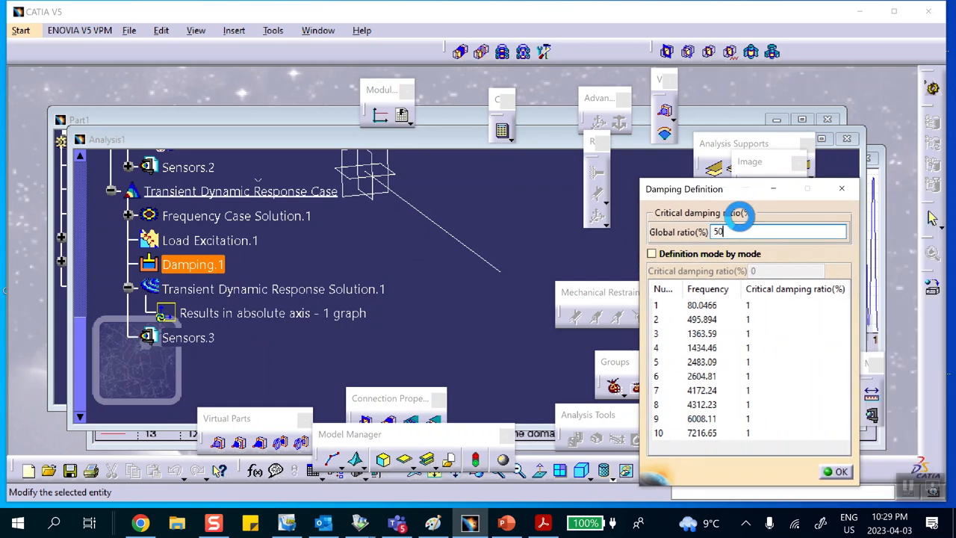
pyautogui.click(825, 466)
pyautogui.click(763, 281)
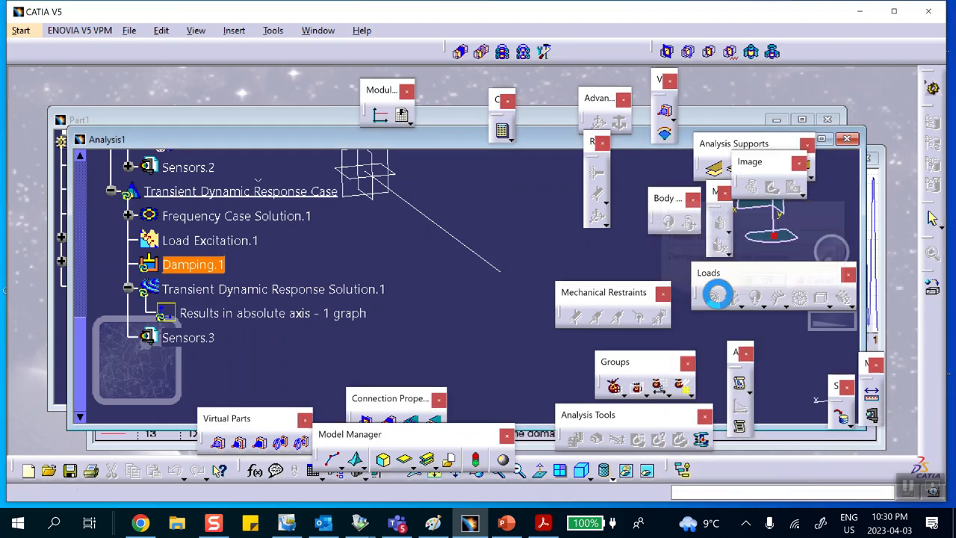
# - Reopen the results graph to examine node 13's heavily damped displacement response, accepting the image settings, dismissing the data selection and repositioning the graph window
pyautogui.doubleClick(284, 314)
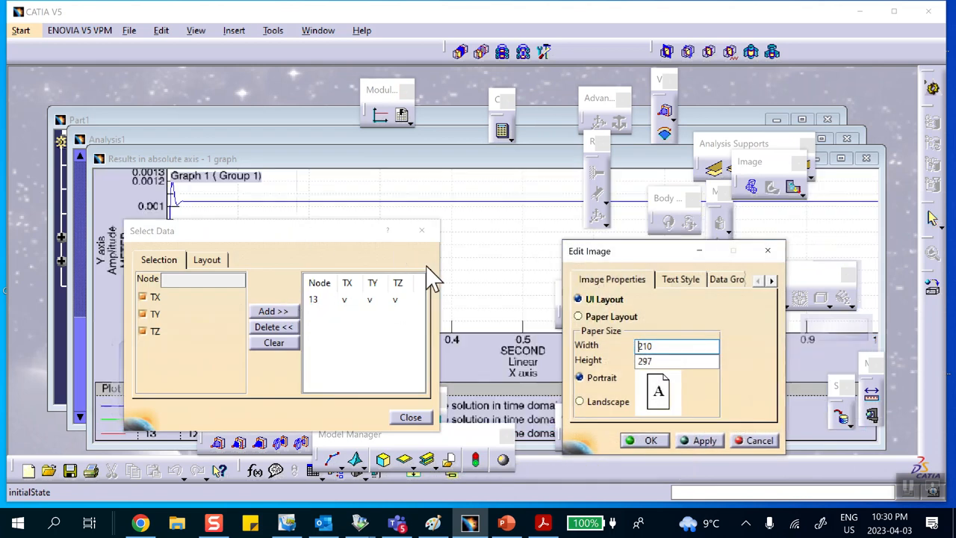
pyautogui.click(650, 439)
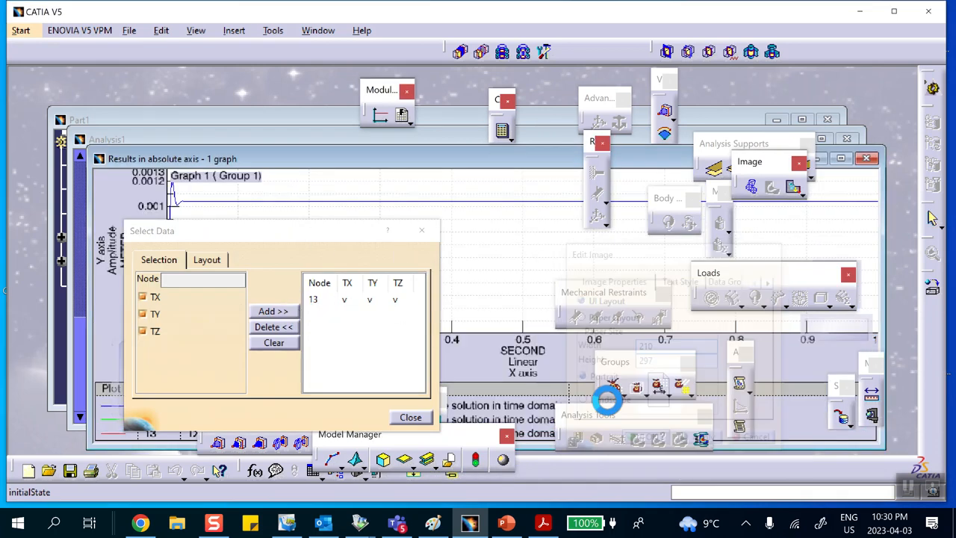
pyautogui.click(421, 239)
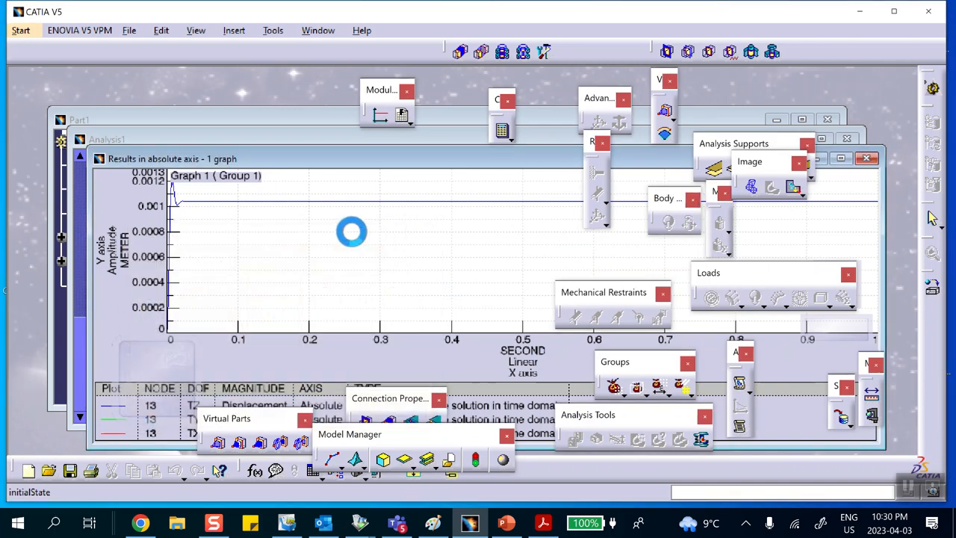
pyautogui.moveTo(315, 239); pyautogui.dragTo(416, 267, button='middle')
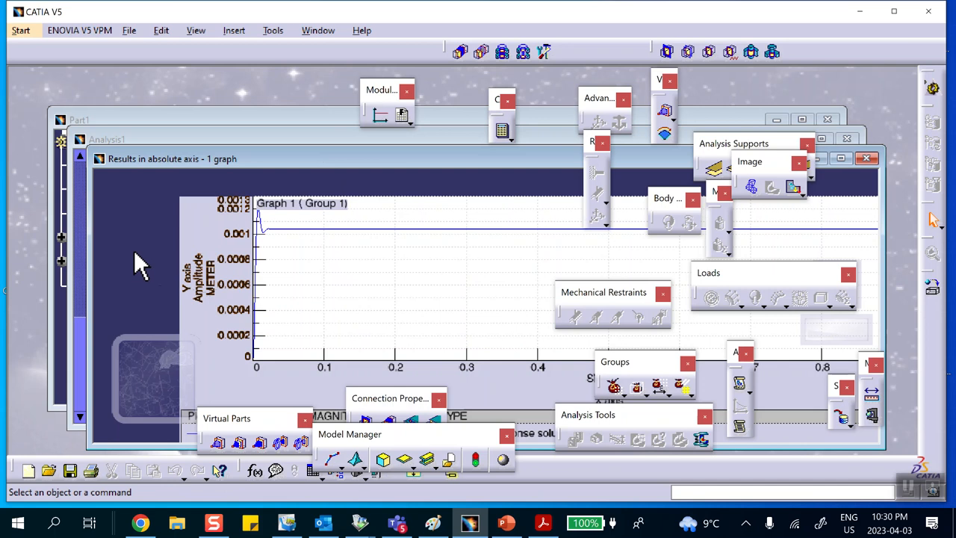
pyautogui.moveTo(239, 159); pyautogui.dragTo(184, 105)
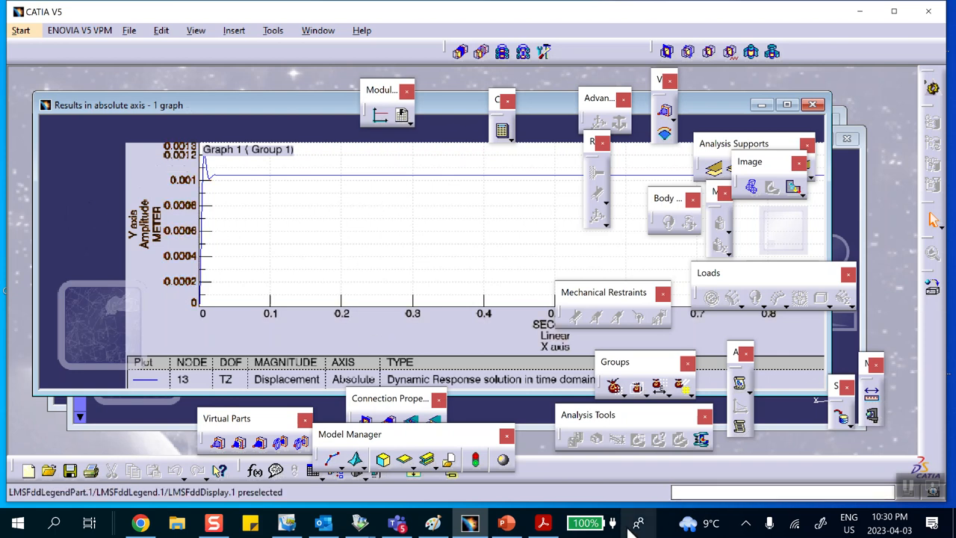
pyautogui.click(744, 523)
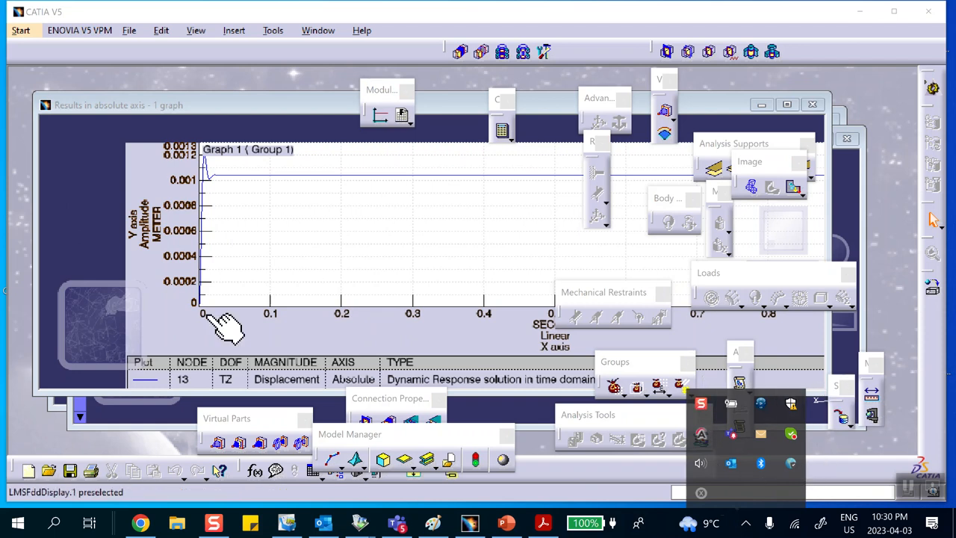
pyautogui.click(21, 273)
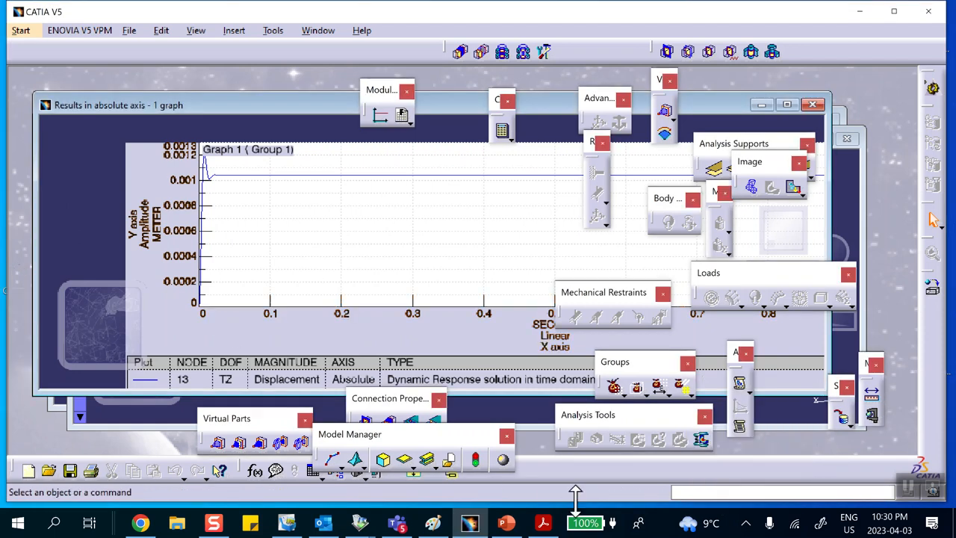
pyautogui.click(744, 524)
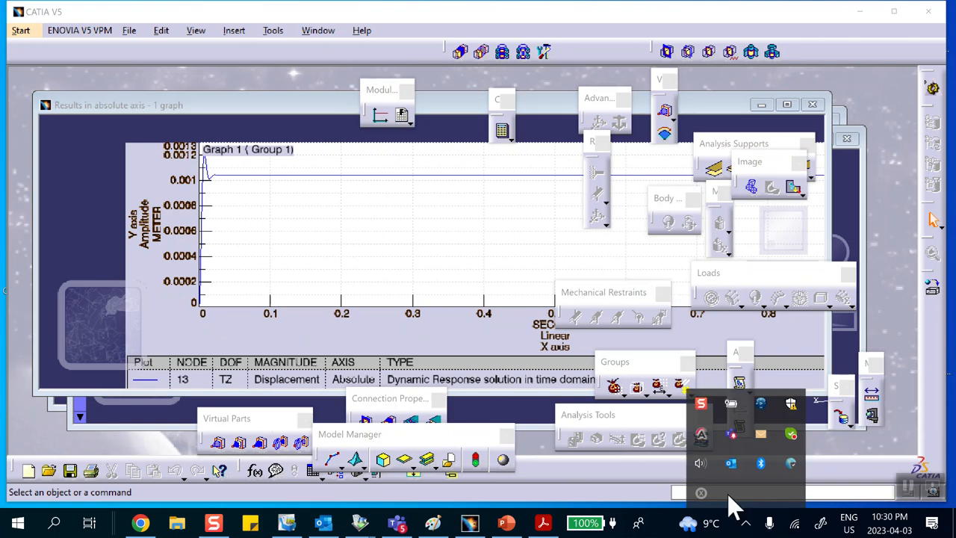